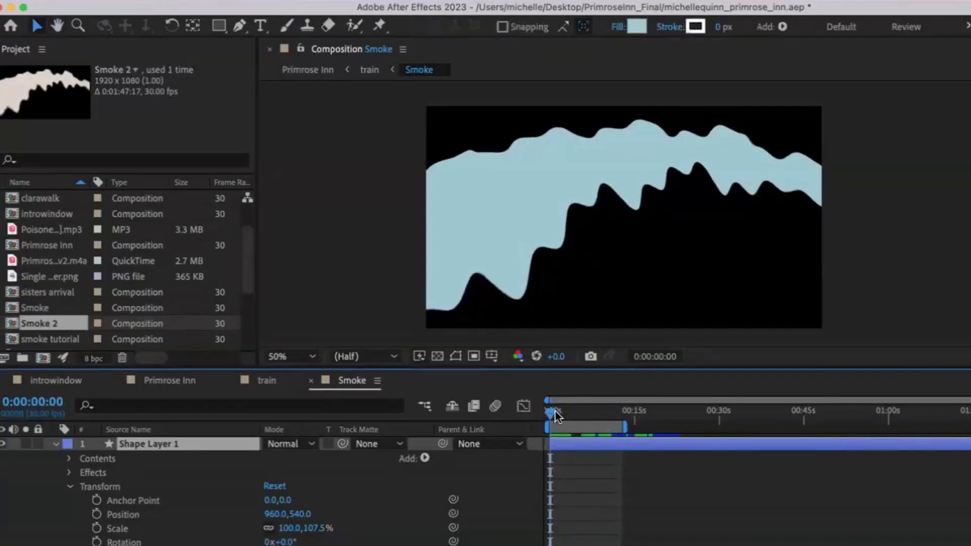
Step: Scrub and play back the Smoke composition to preview its animation
left_click_drag(555, 415, 558, 416)
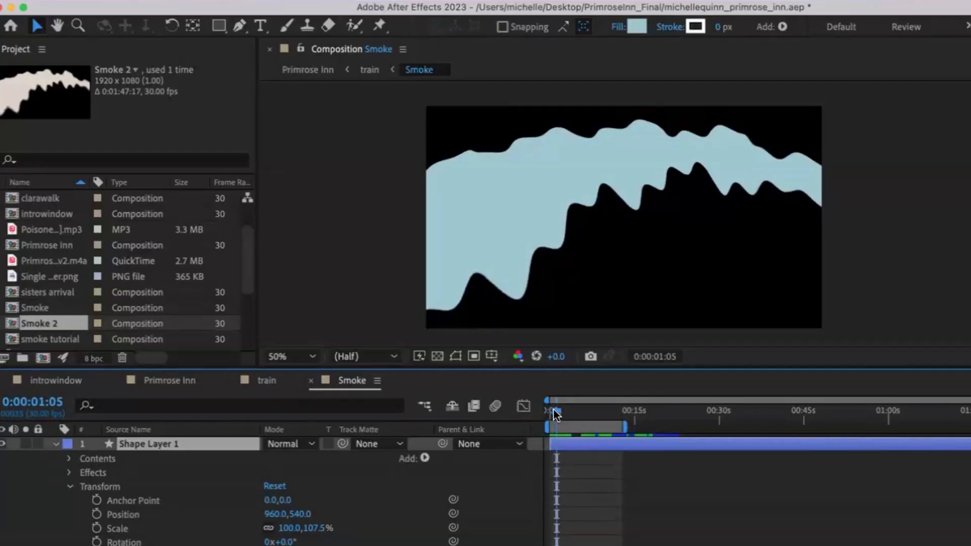
mouse_move(556, 414)
left_mouse_down()
mouse_move(595, 415)
mouse_move(550, 412)
left_mouse_up()
key("space")
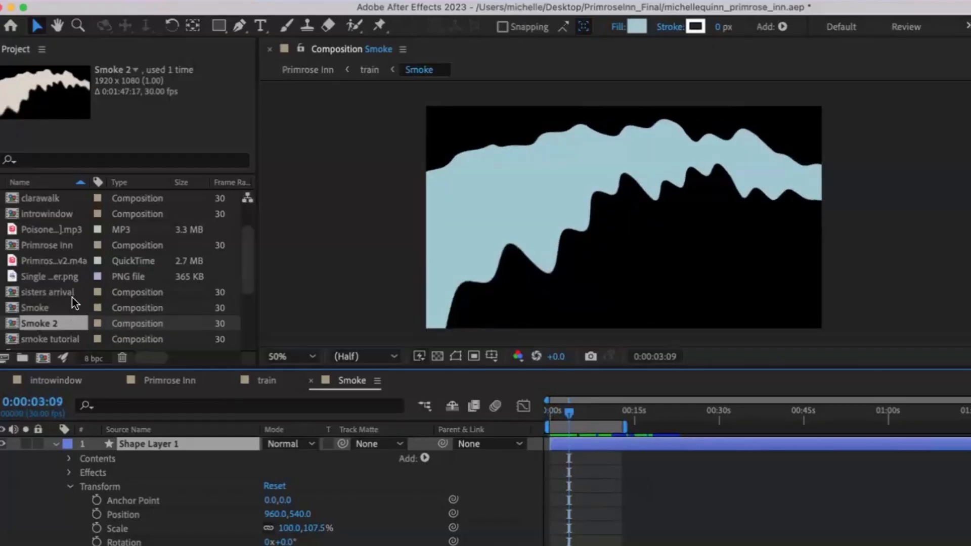
Step: Review the smoke animation by scrubbing the train and Primrose Inn composition timelines
left_click(268, 382)
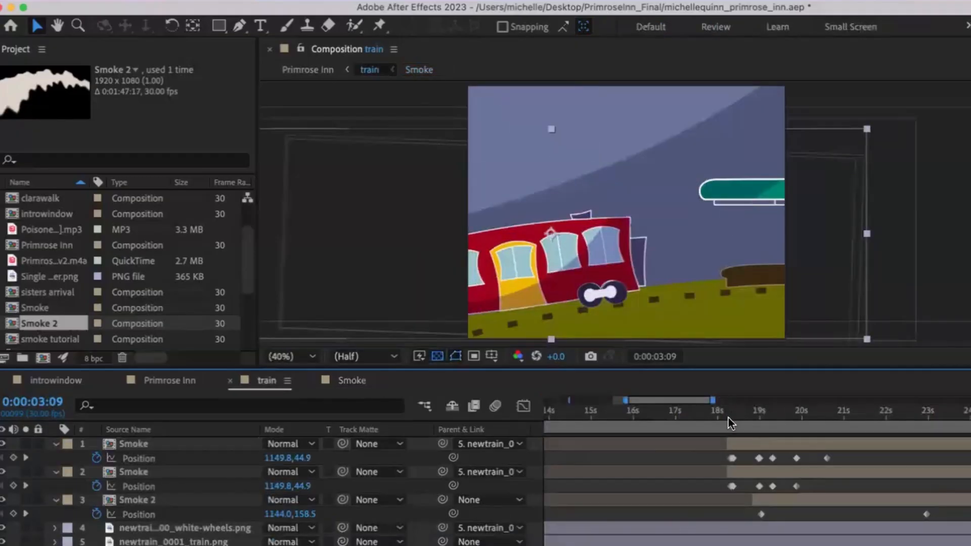
left_click_drag(728, 418, 764, 420)
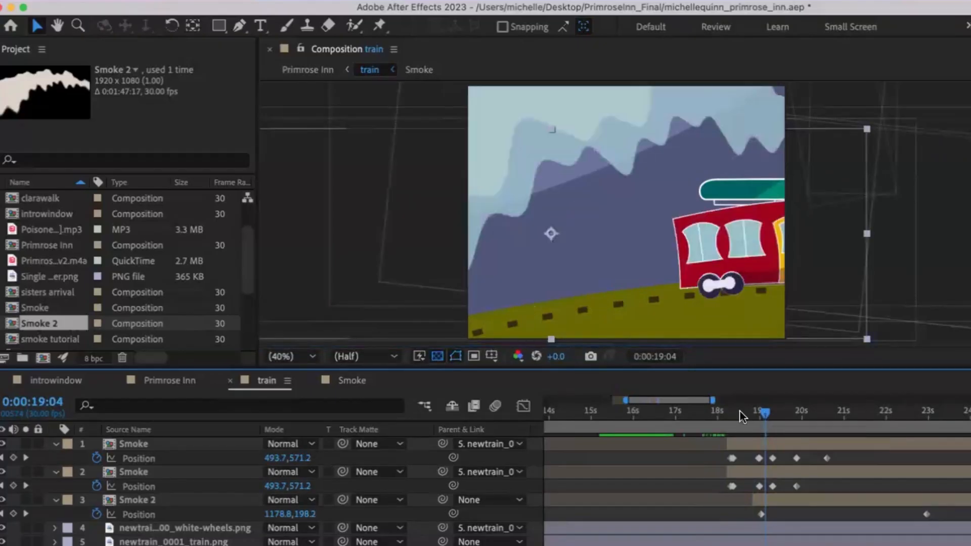
left_click_drag(657, 413, 765, 423)
mouse_move(763, 414)
left_mouse_down()
mouse_move(779, 414)
mouse_move(751, 416)
left_mouse_up()
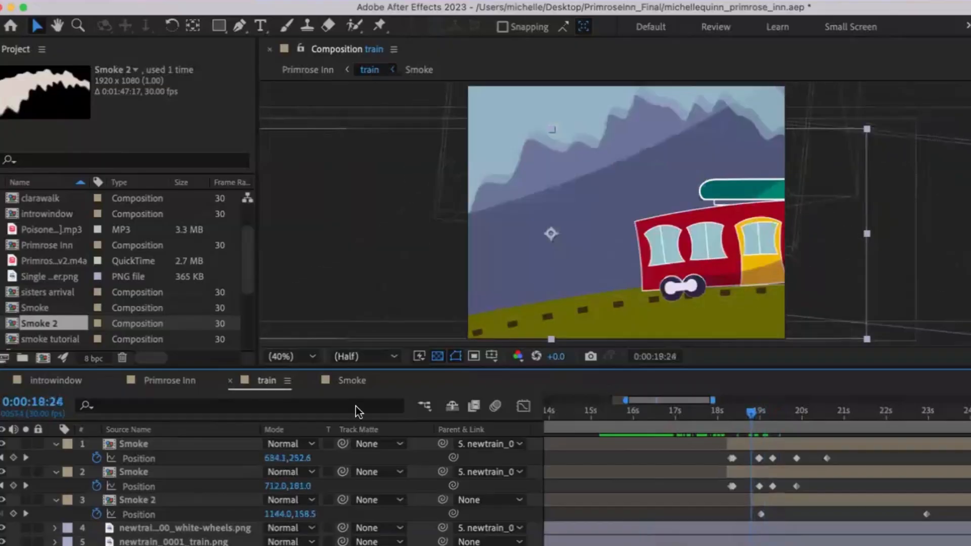
left_click(153, 381)
mouse_move(684, 421)
left_mouse_down()
mouse_move(666, 417)
mouse_move(694, 416)
left_mouse_up()
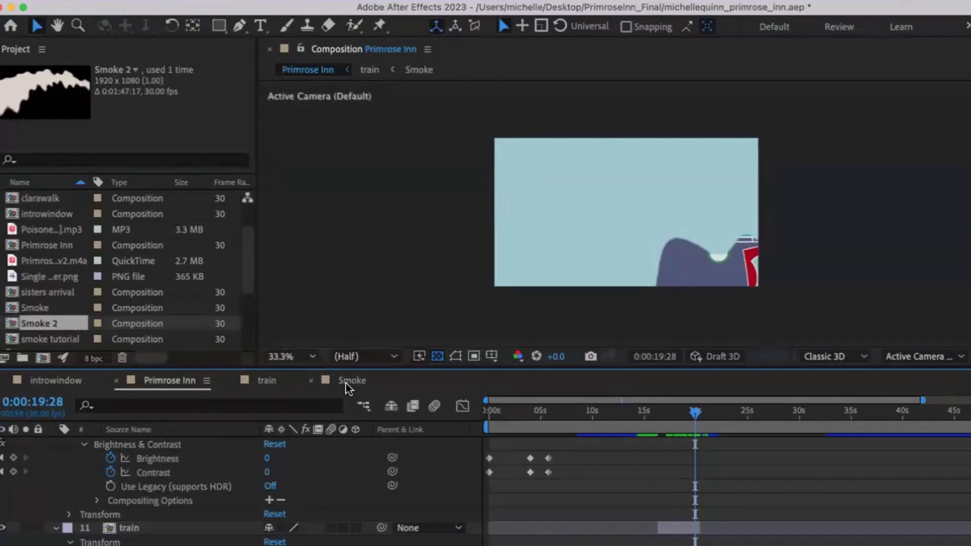
Step: Delete the existing smoke tutorial composition from the project
left_click(32, 340)
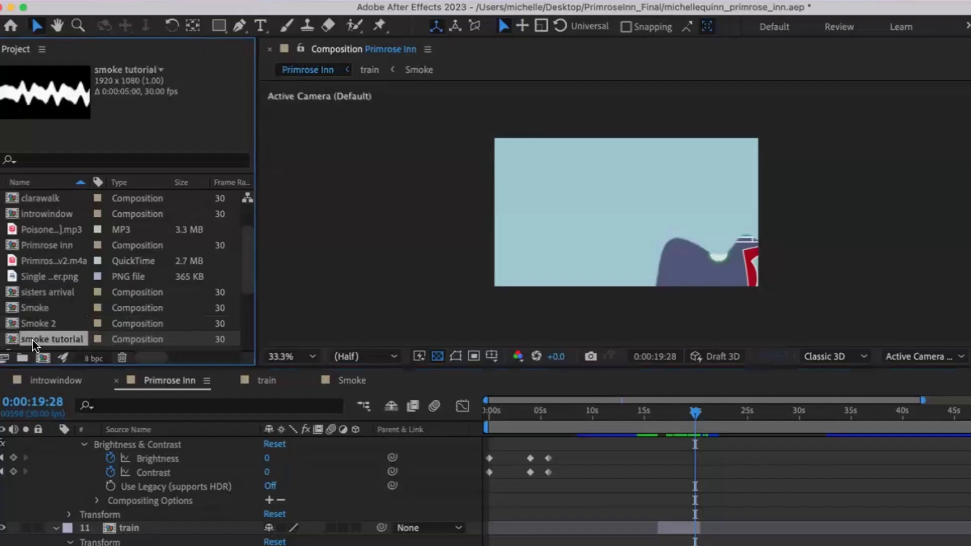
key("Delete")
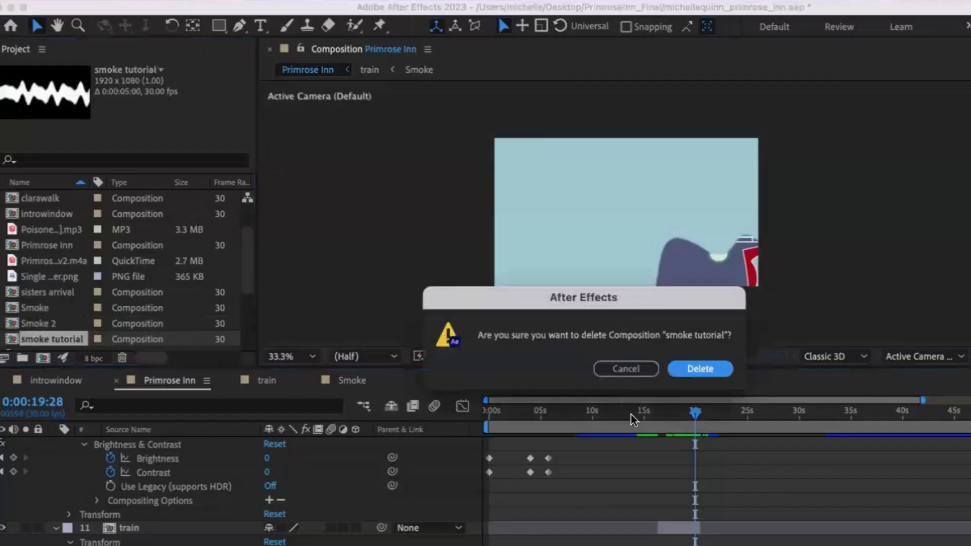
left_click(700, 369)
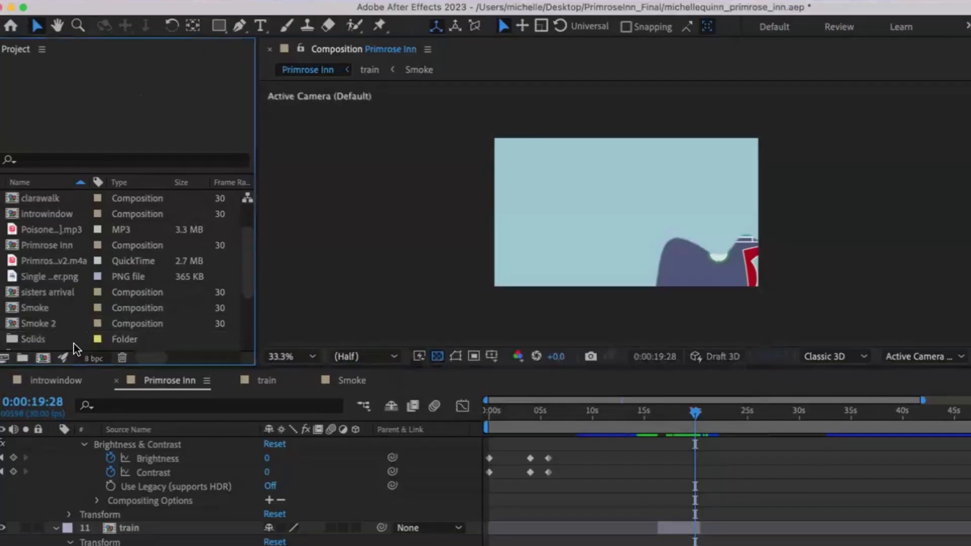
Step: Create a new composition named smoke tutorial with the default 1920x1080, 30 fps settings
left_click(42, 362)
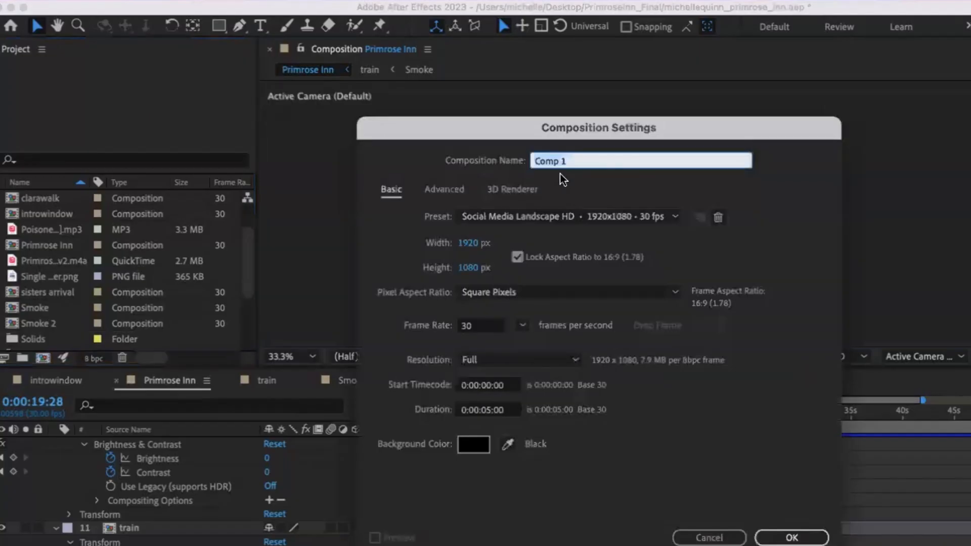
type("smoke tutorial")
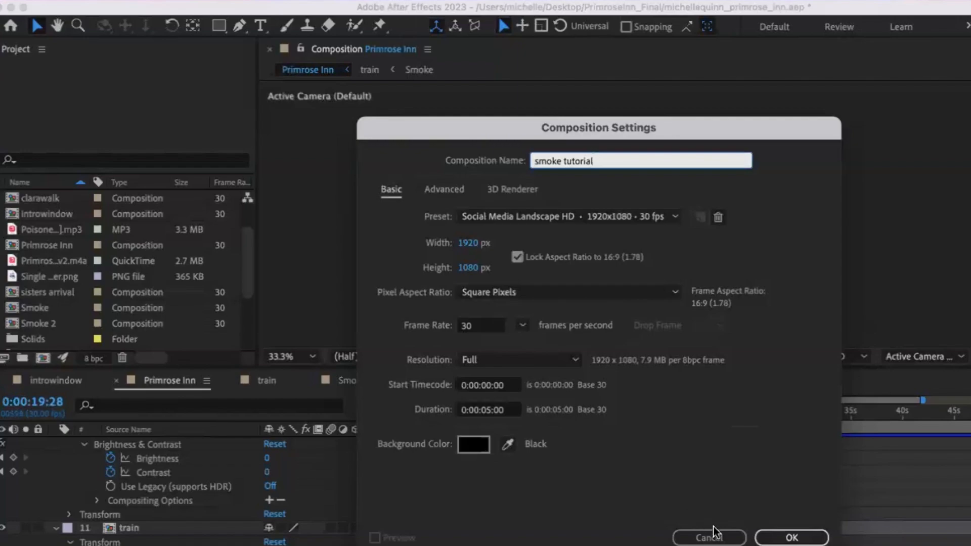
left_click(793, 539)
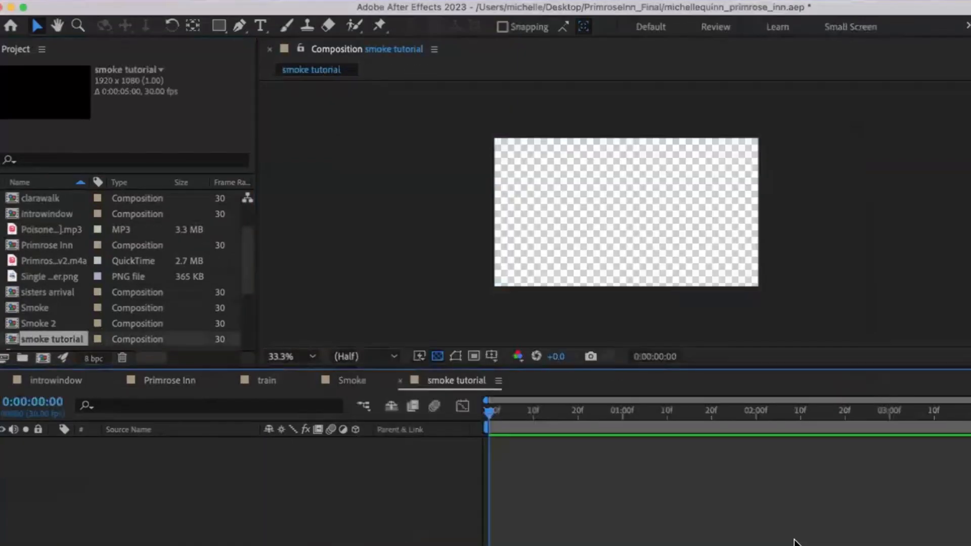
Step: Turn off the transparency grid so the composition background shows black
left_click(438, 357)
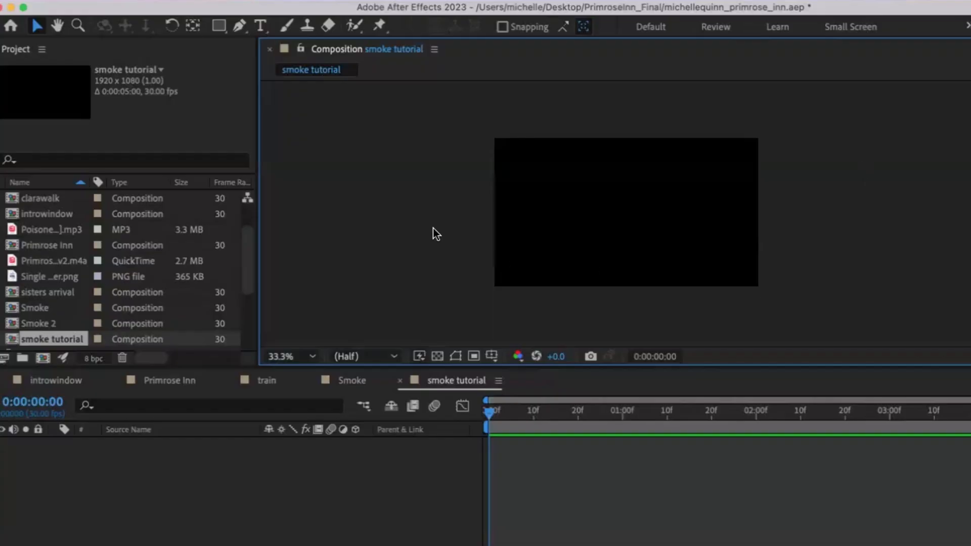
left_click(309, 461)
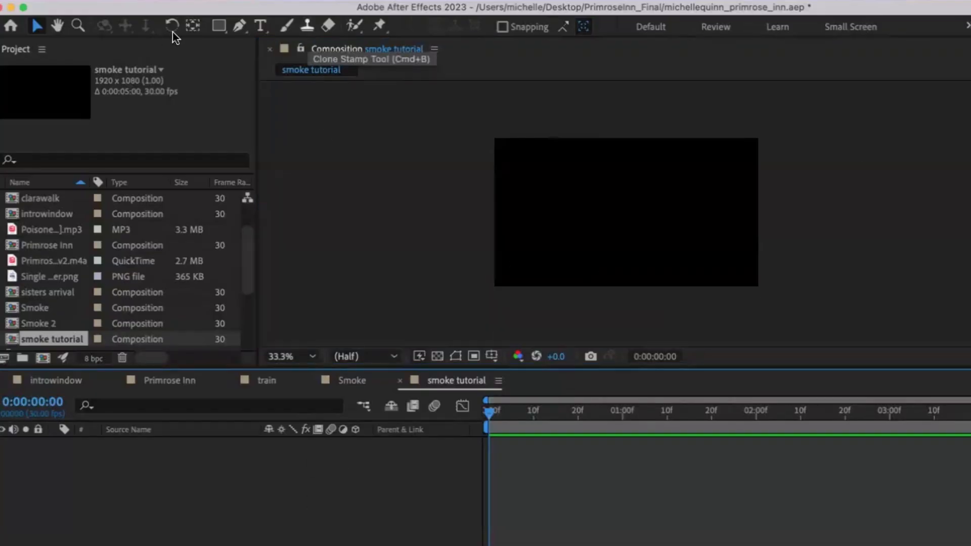
Step: Draw a closed four-point band with the Pen tool across the composition's middle, extending past both sides
left_click(239, 26)
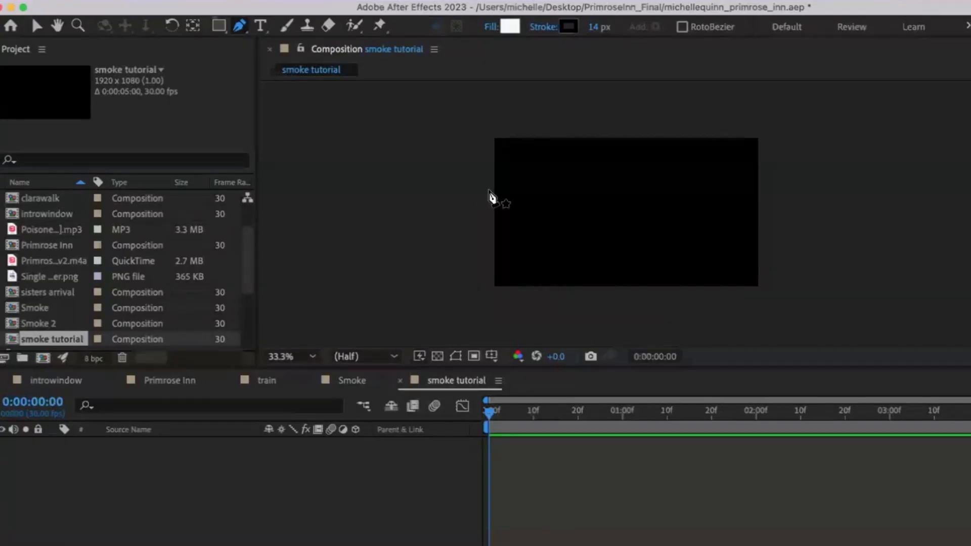
left_click(487, 188)
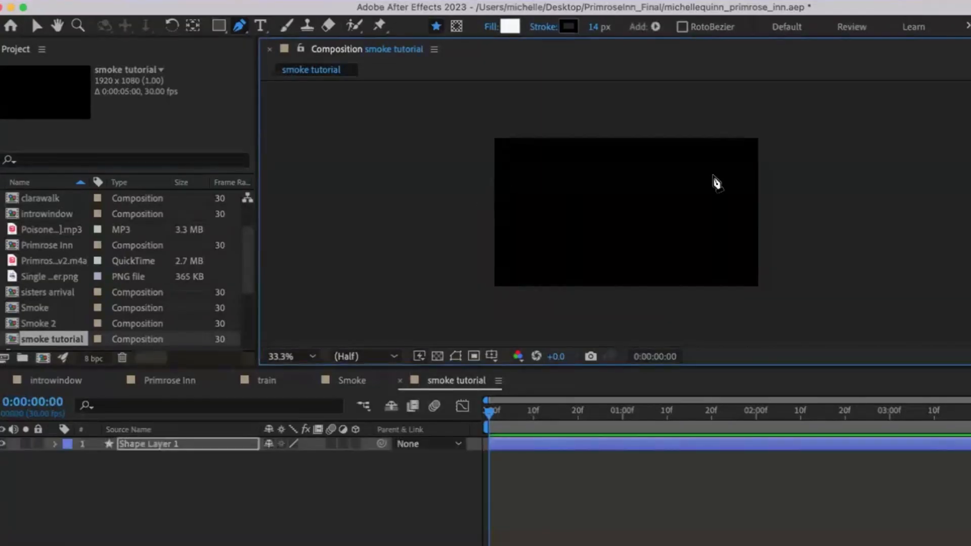
left_click(783, 182)
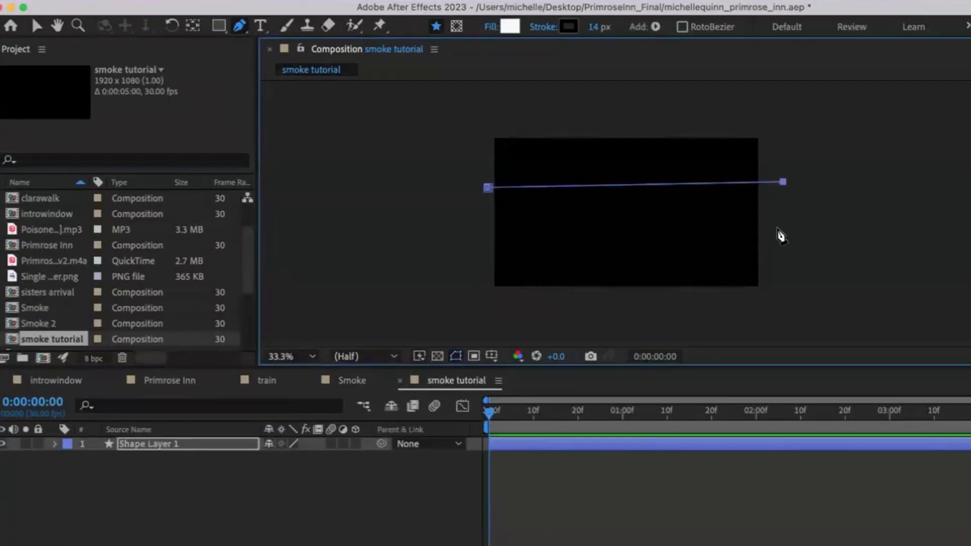
left_click(781, 237)
left_click(482, 238)
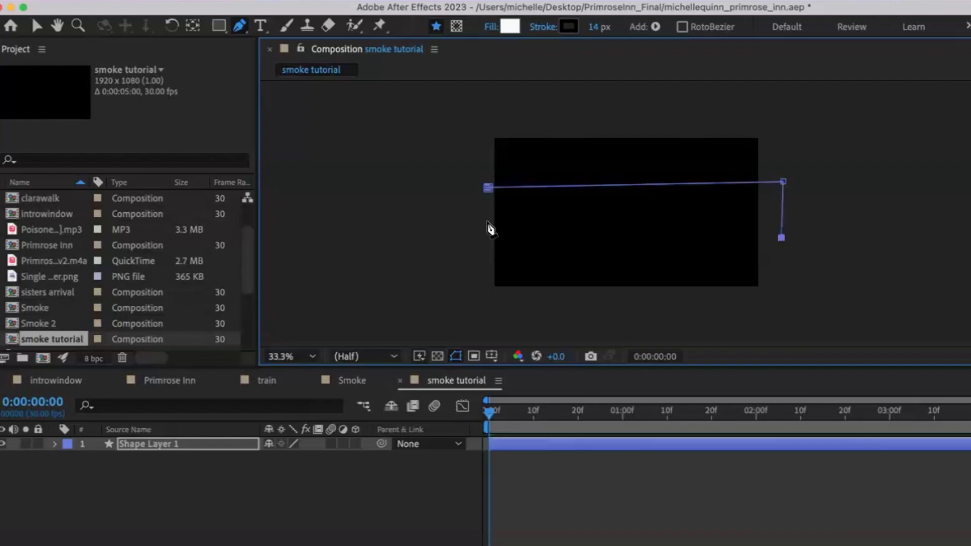
left_click(487, 188)
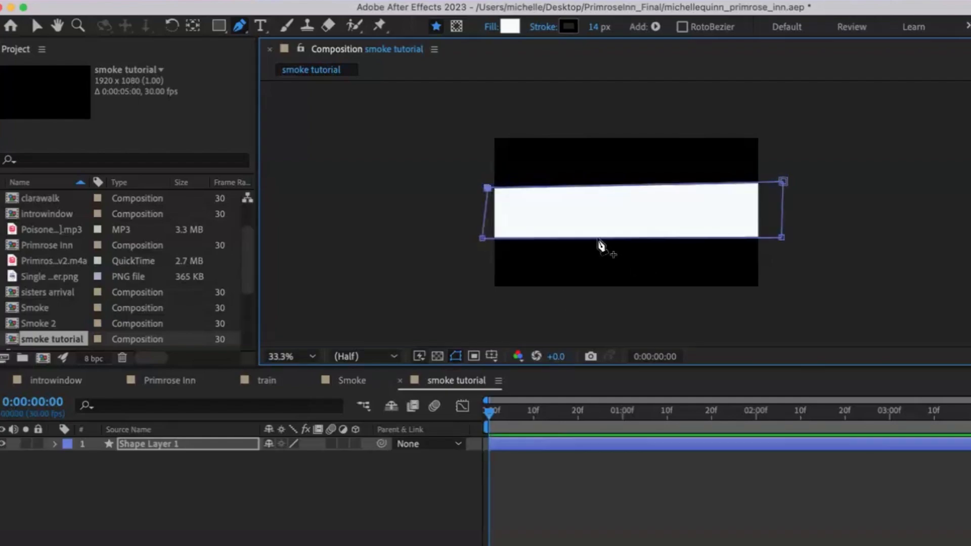
Step: Set the shape's fill colour to a pale lavender
left_click(509, 26)
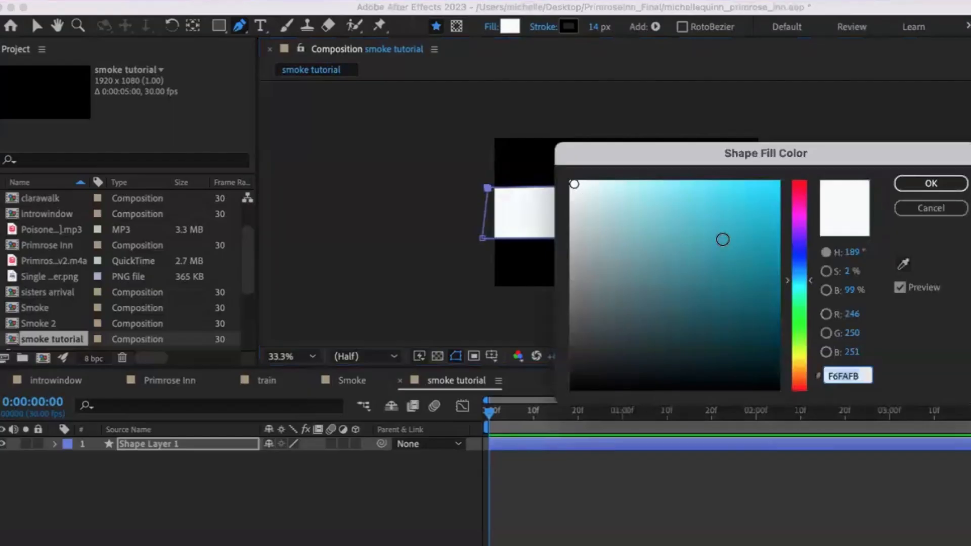
left_click(733, 200)
left_click(705, 188)
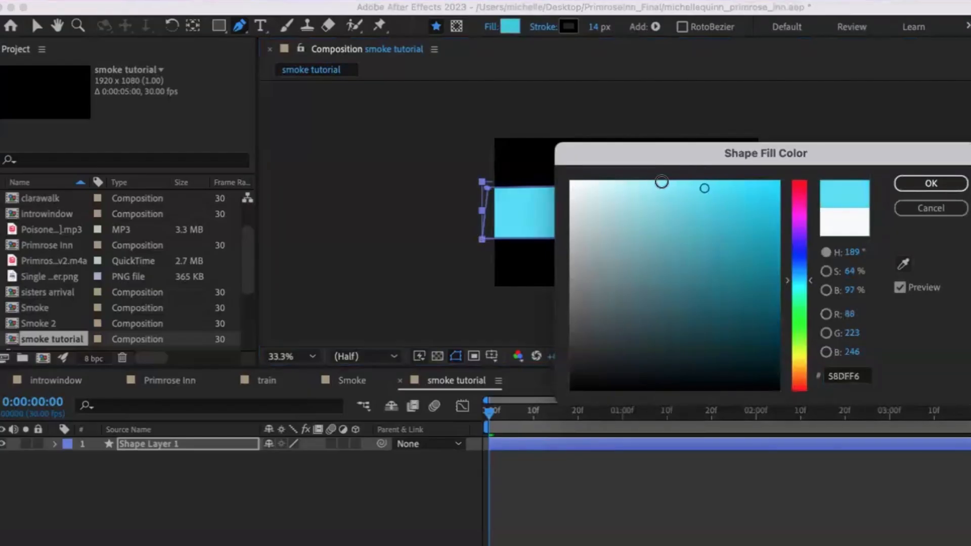
mouse_move(662, 182)
left_mouse_down()
mouse_move(620, 180)
mouse_move(652, 232)
mouse_move(618, 225)
mouse_move(582, 193)
left_mouse_up()
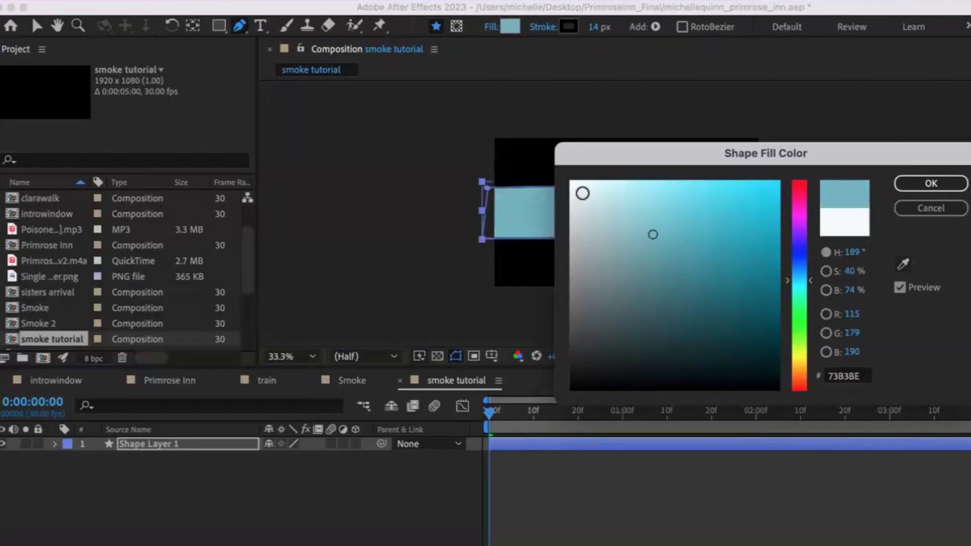
left_click(803, 238)
left_click(724, 189)
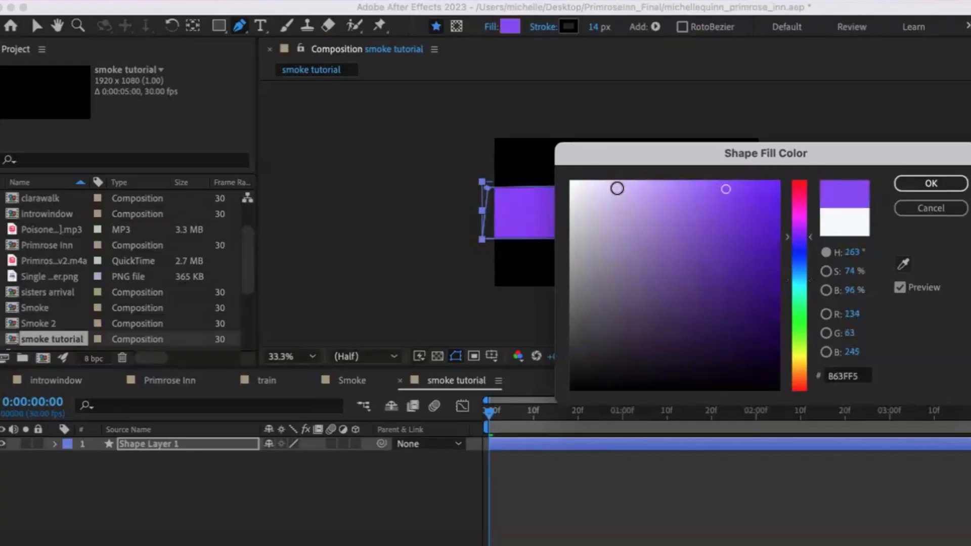
left_click(617, 188)
left_click(930, 183)
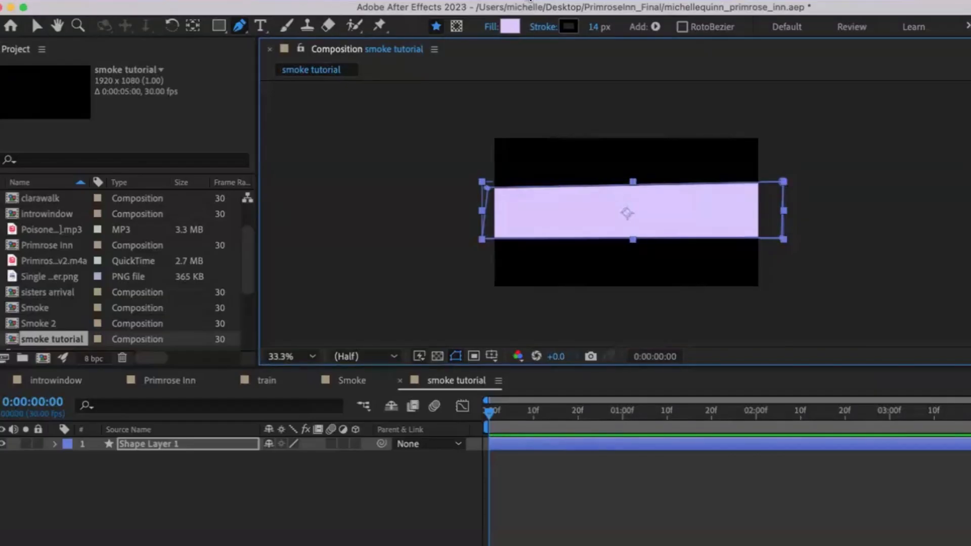
Step: Apply the Distort > Wave Warp effect to the shape layer
key("ctrl+space")
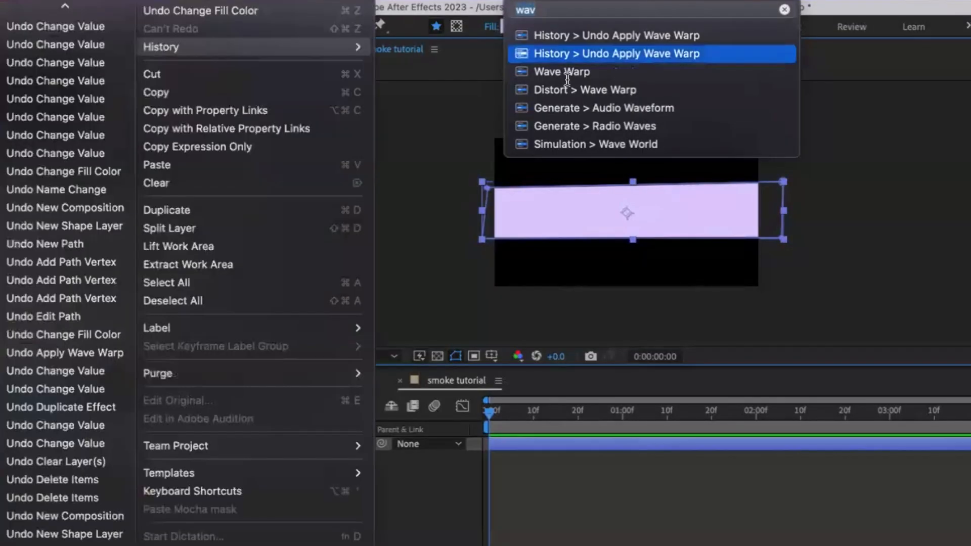
mouse_move(567, 77)
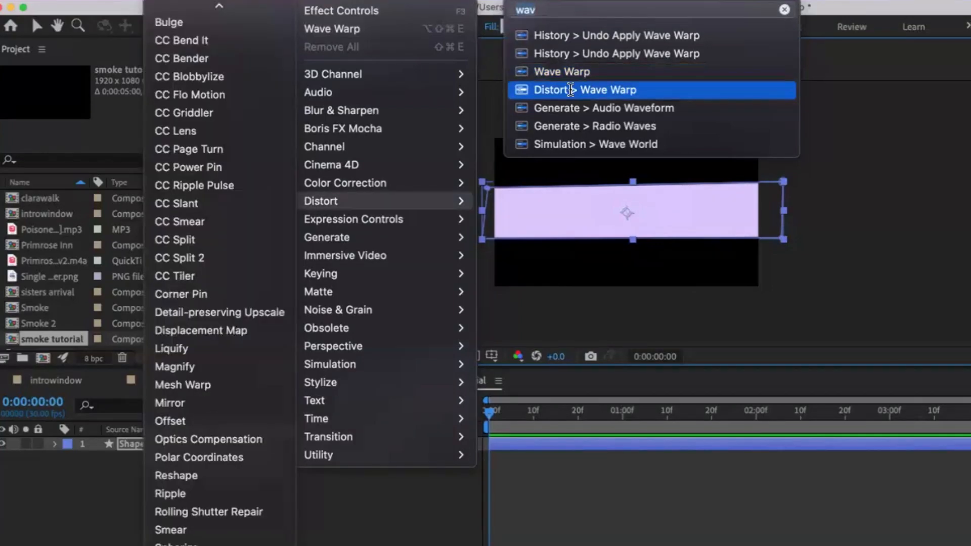
left_click(571, 90)
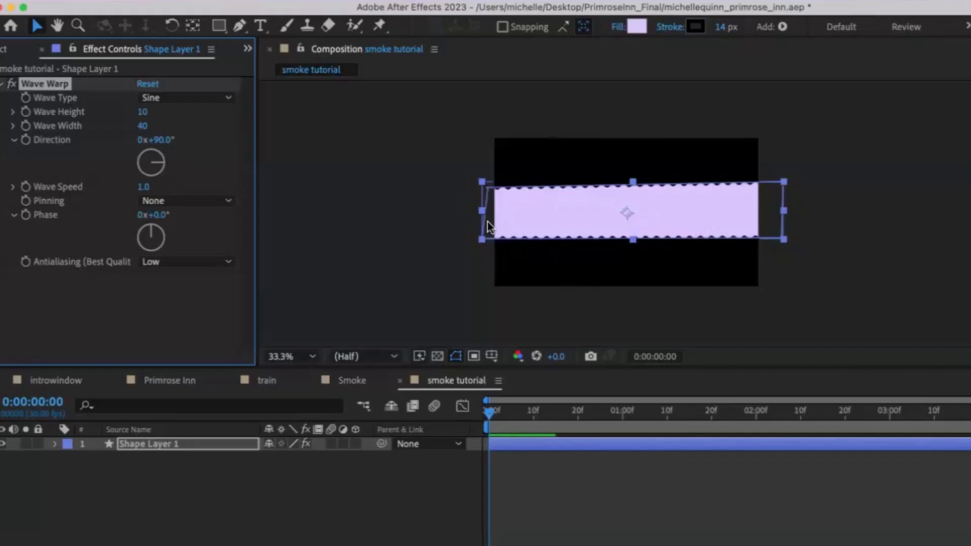
Step: Set Wave Warp's pinning to Left Edge and its wave height to 50
left_click(168, 201)
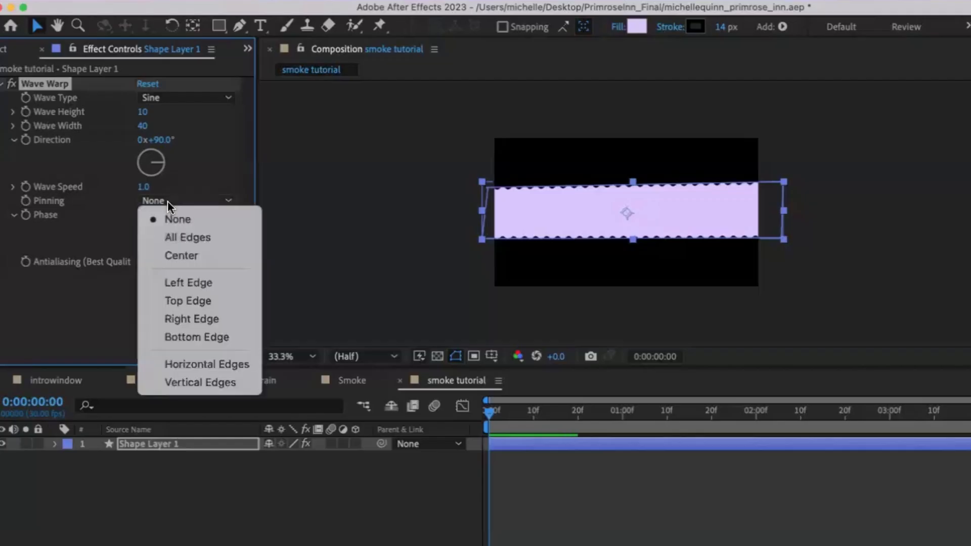
left_click(190, 284)
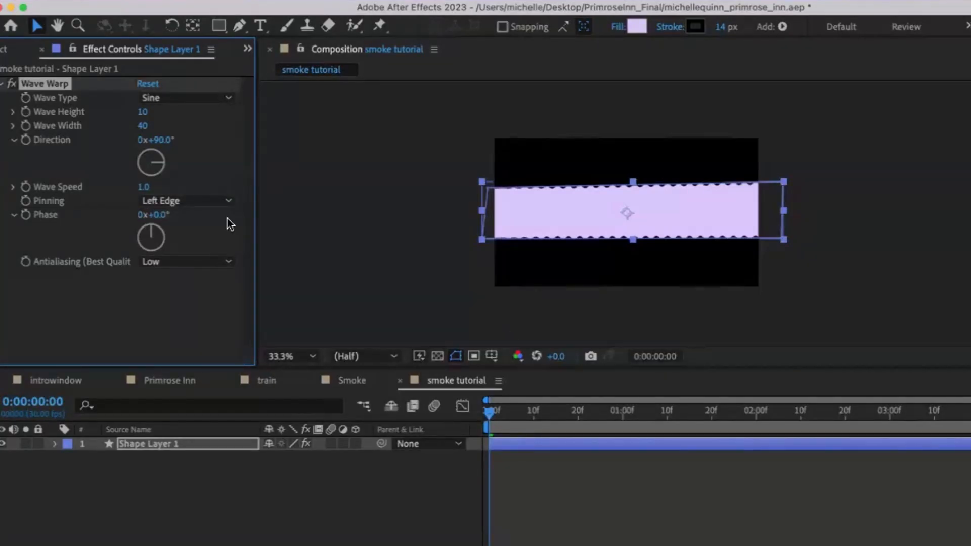
left_click(144, 111)
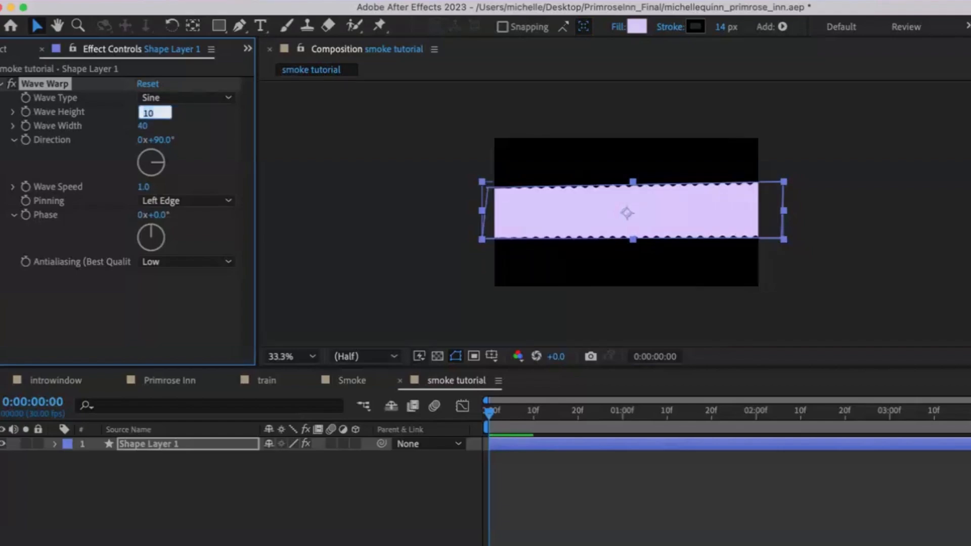
type("50")
key("Return")
Step: Set the Wave Warp wave width to 100
left_click(145, 127)
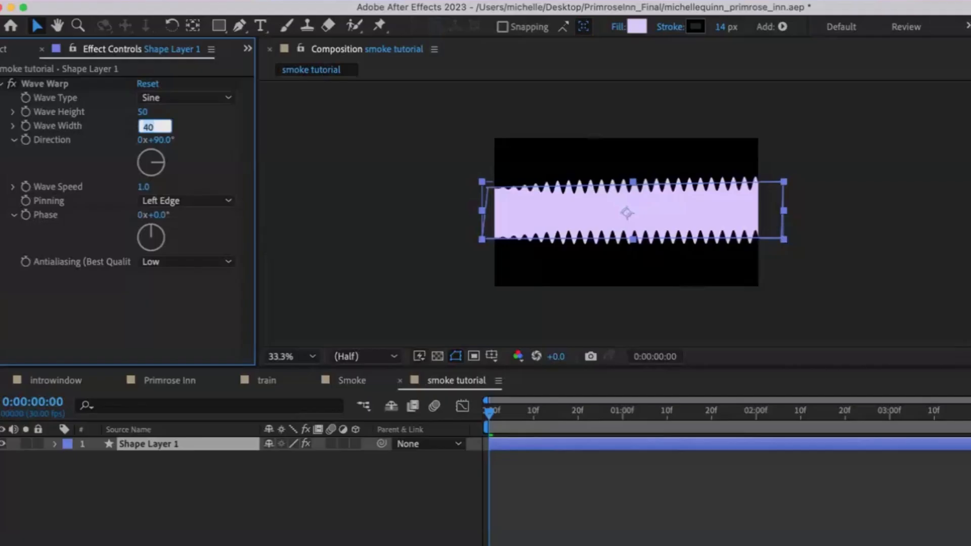
type("100")
key("Return")
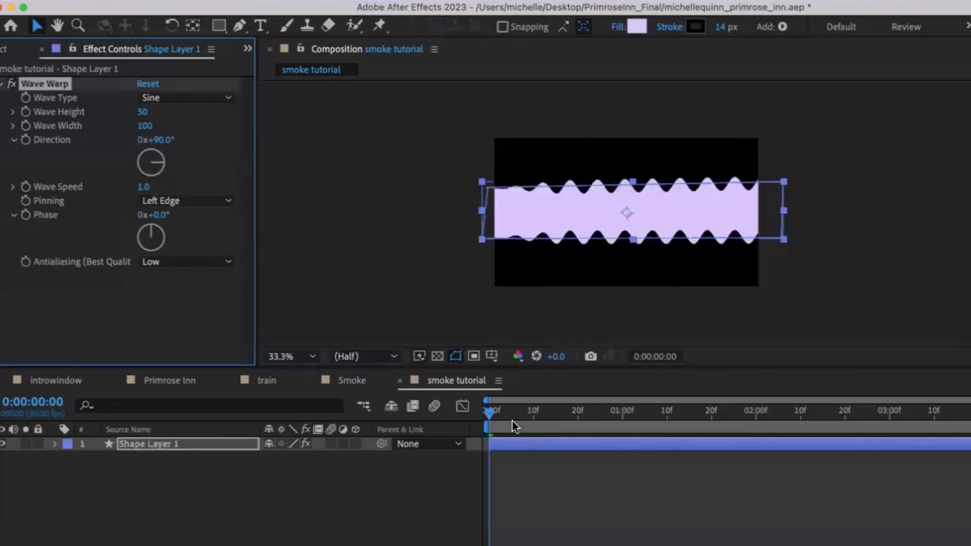
Step: Return to the start of the timeline and play back the wavy shape
left_click(494, 409)
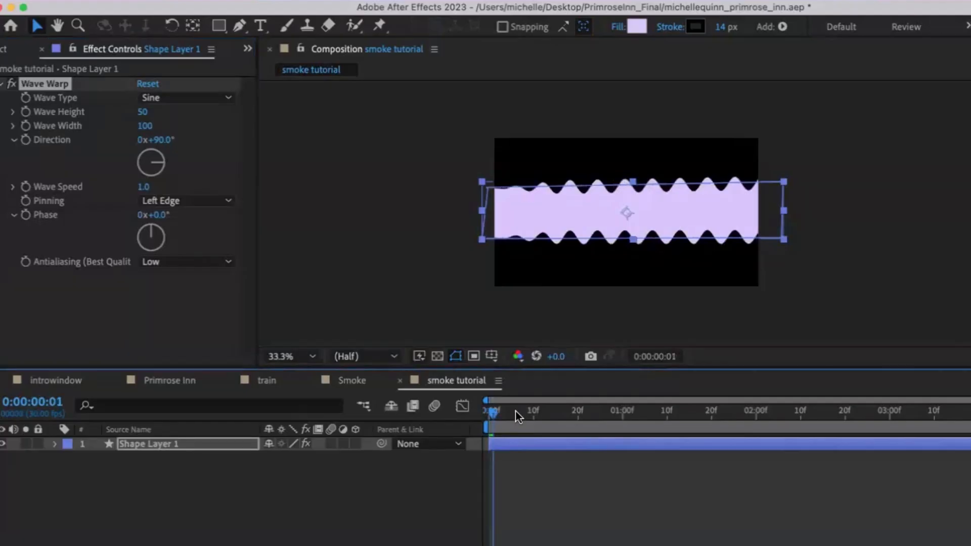
left_click_drag(514, 411, 438, 408)
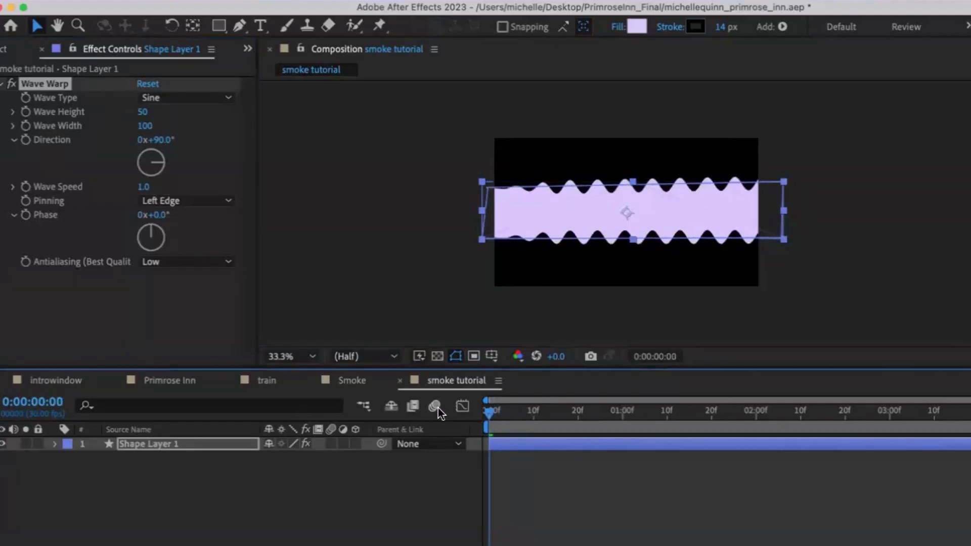
key("space")
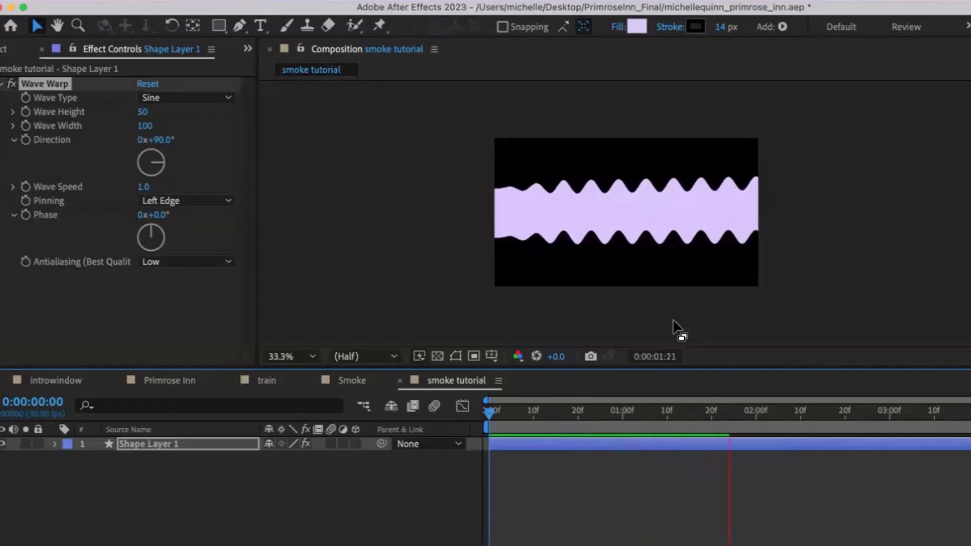
Step: Duplicate the Wave Warp effect on the shape layer
left_click(556, 446)
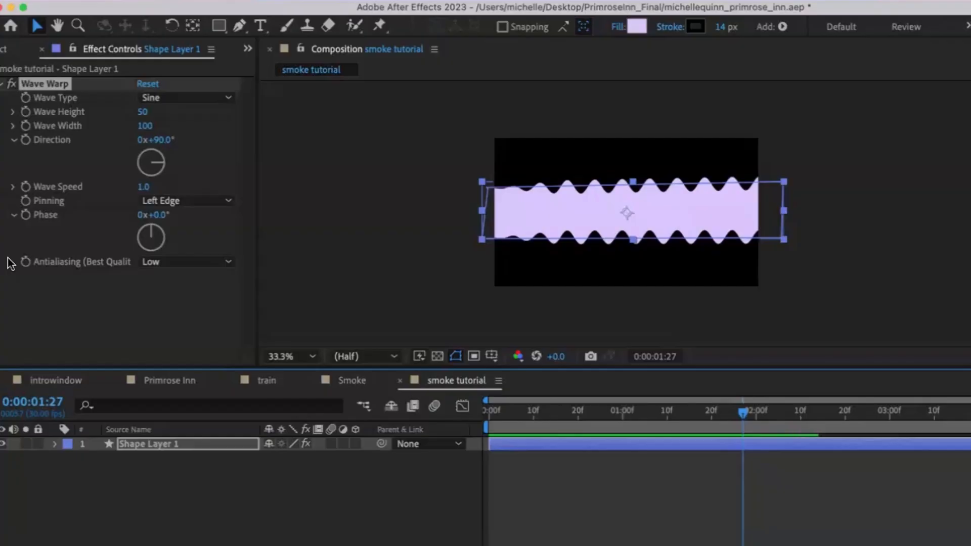
key("super+d")
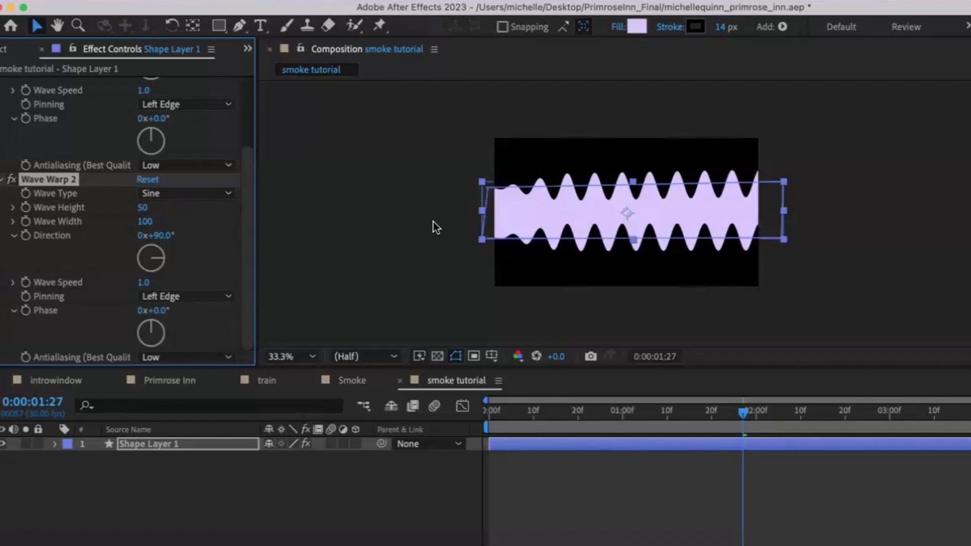
scroll(433, 221, "up", 4)
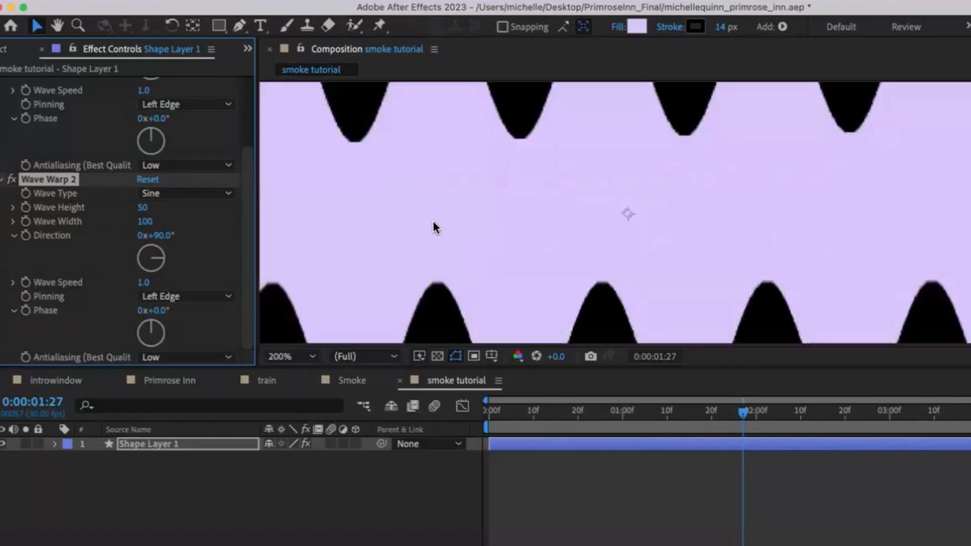
scroll(433, 221, "down", 3)
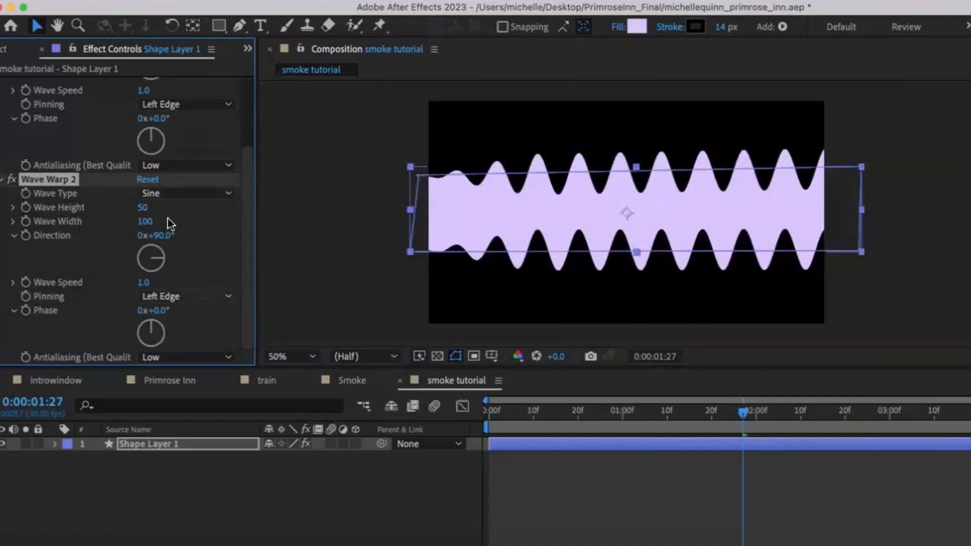
scroll(157, 218, "up", 2)
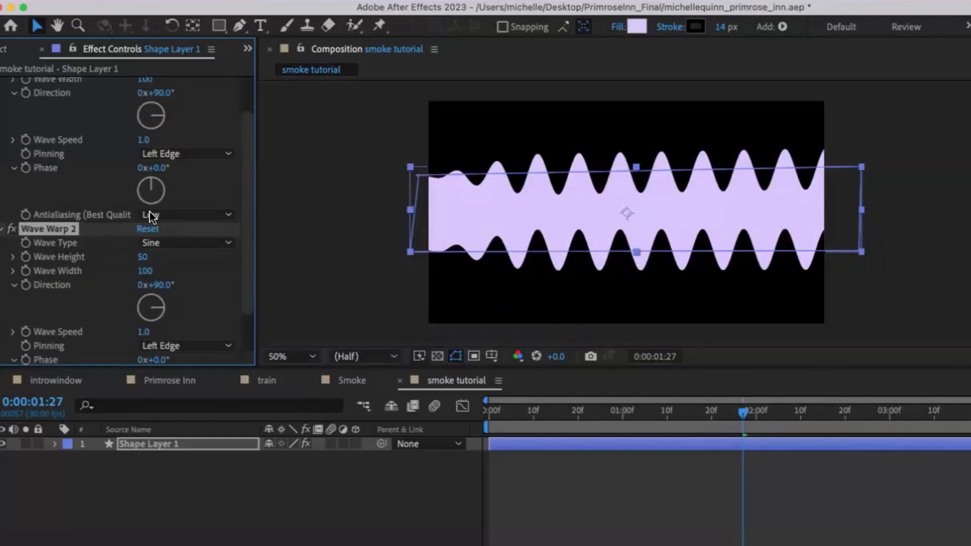
scroll(149, 212, "down", 2)
Step: Set Wave Warp 2's wave width to 150 and its wave height to 75
left_click(143, 209)
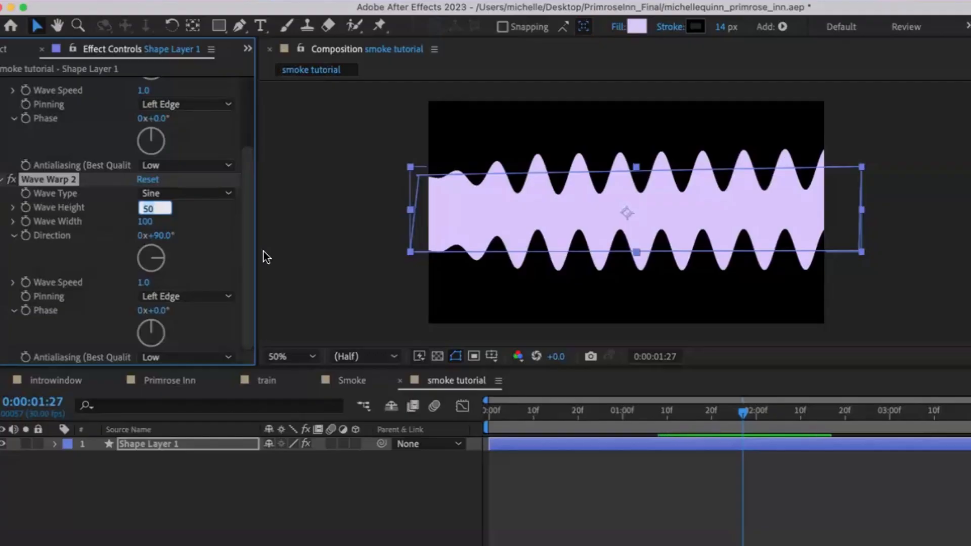
key("Return")
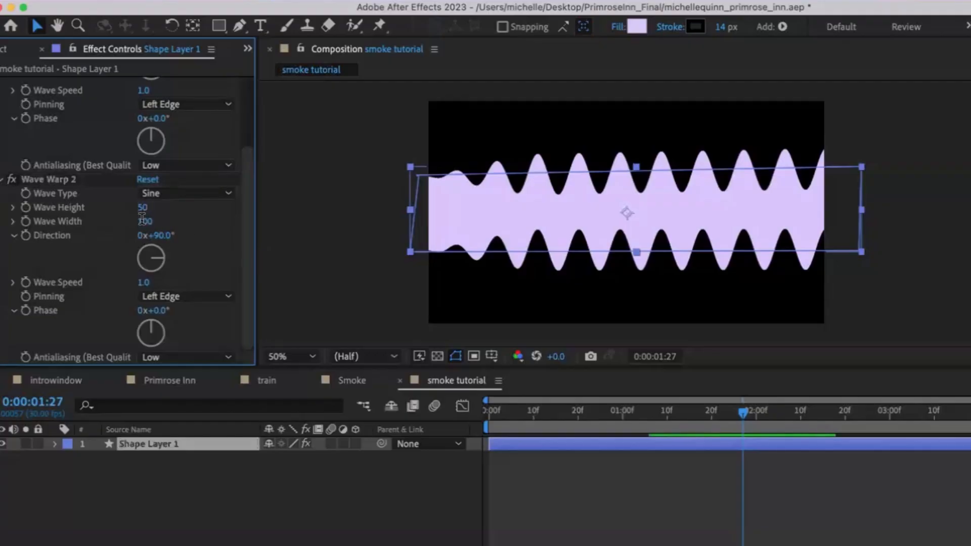
left_click(144, 221)
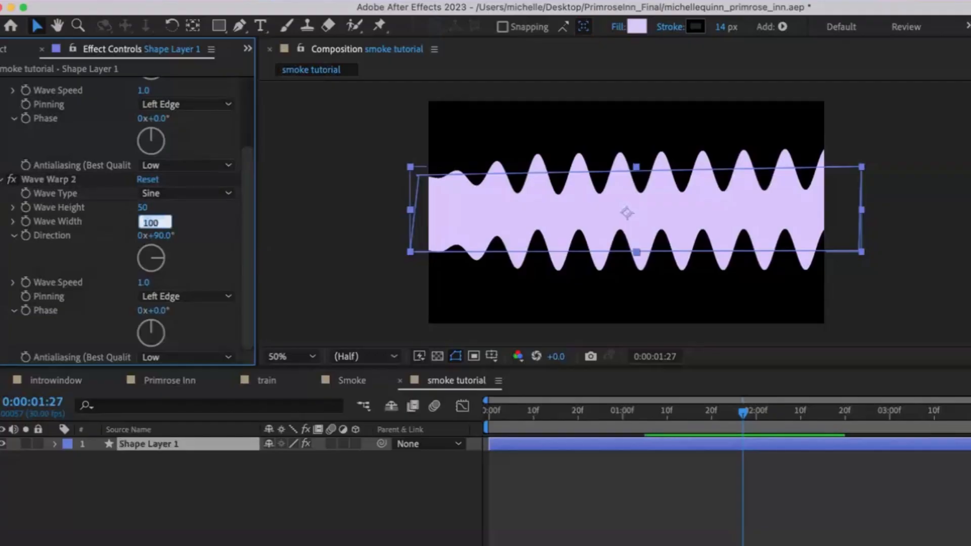
left_click(145, 208)
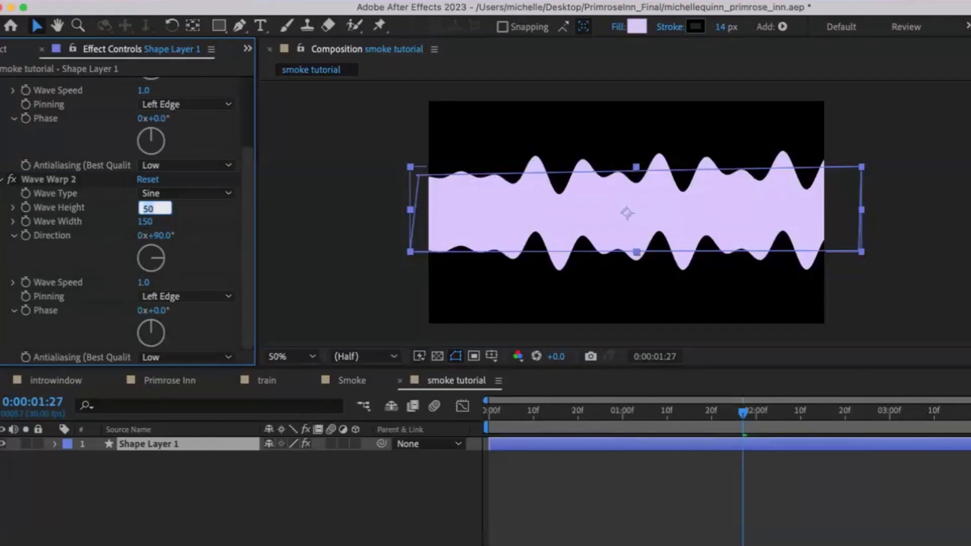
type("75")
key("Return")
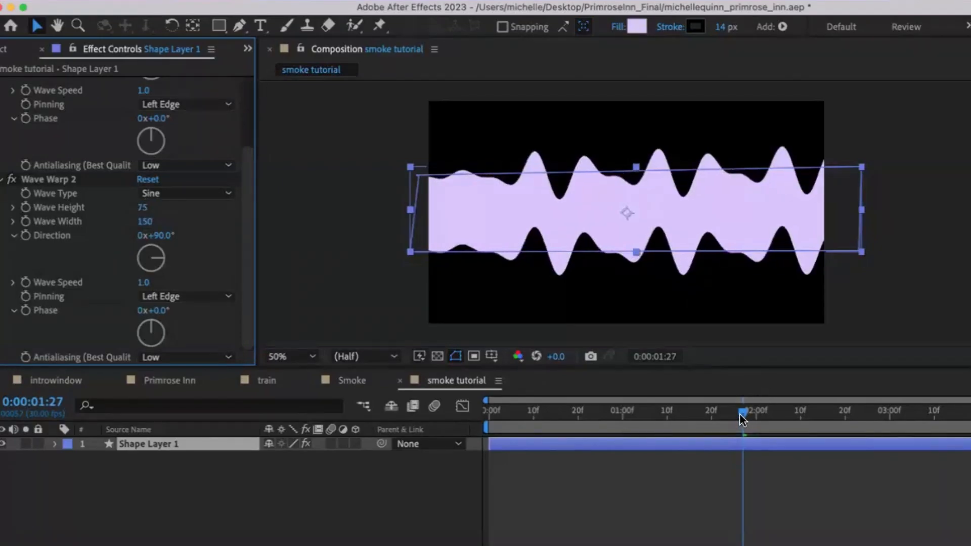
Step: Scrub and play back the timeline, then return to the start
left_click(645, 424)
left_click_drag(644, 422, 502, 424)
key("space")
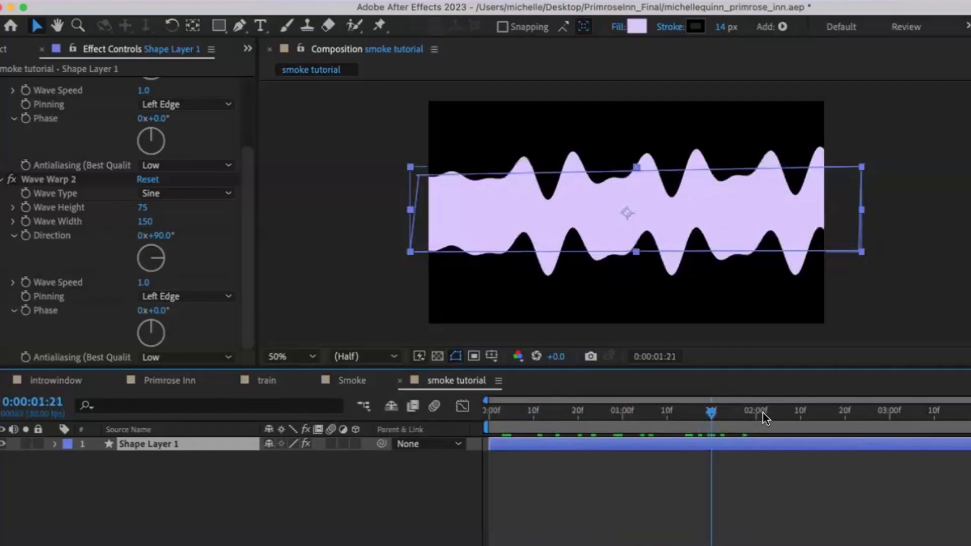
left_click_drag(504, 438, 475, 434)
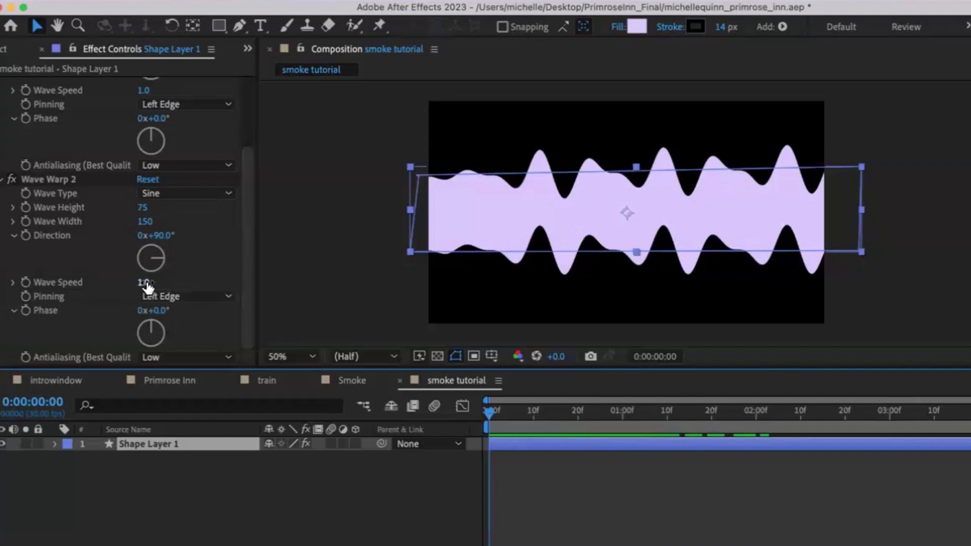
Step: Set the first Wave Warp's wave speed to 2 and play back the result
scroll(148, 288, "up", 6)
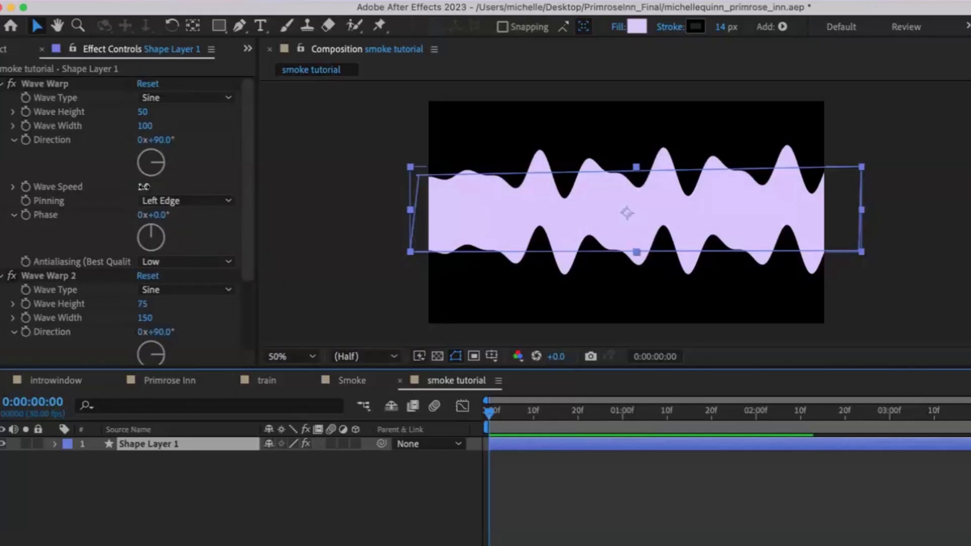
left_click(145, 187)
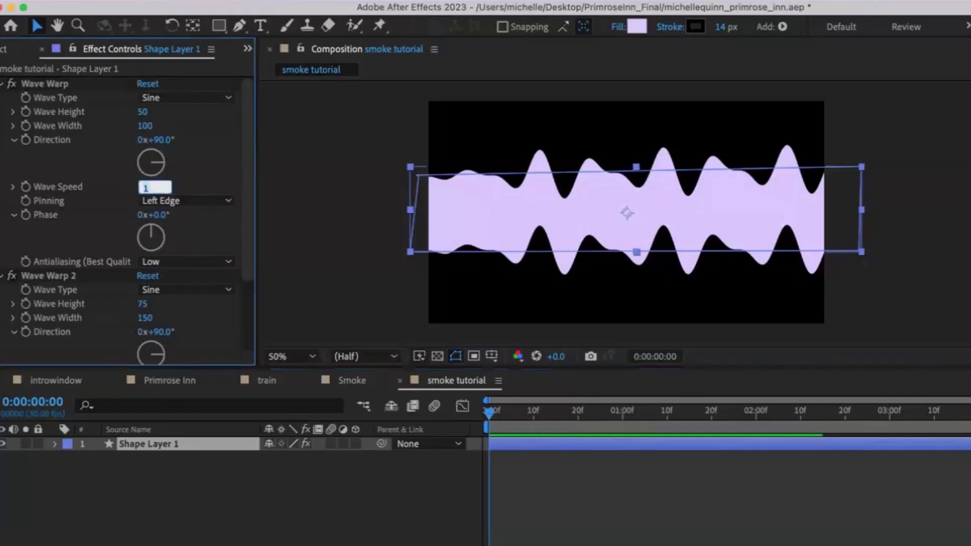
type("2")
key("Return")
key("space")
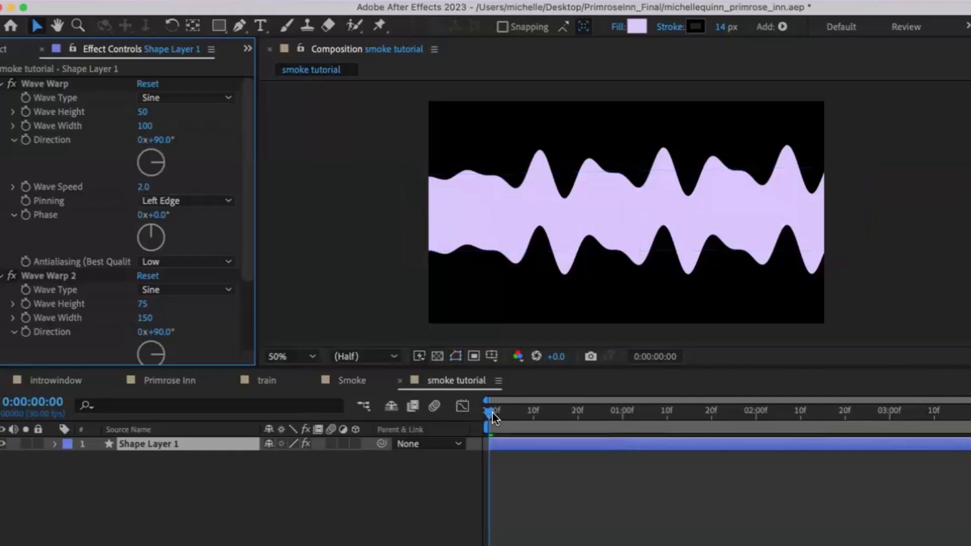
left_click_drag(492, 413, 726, 412)
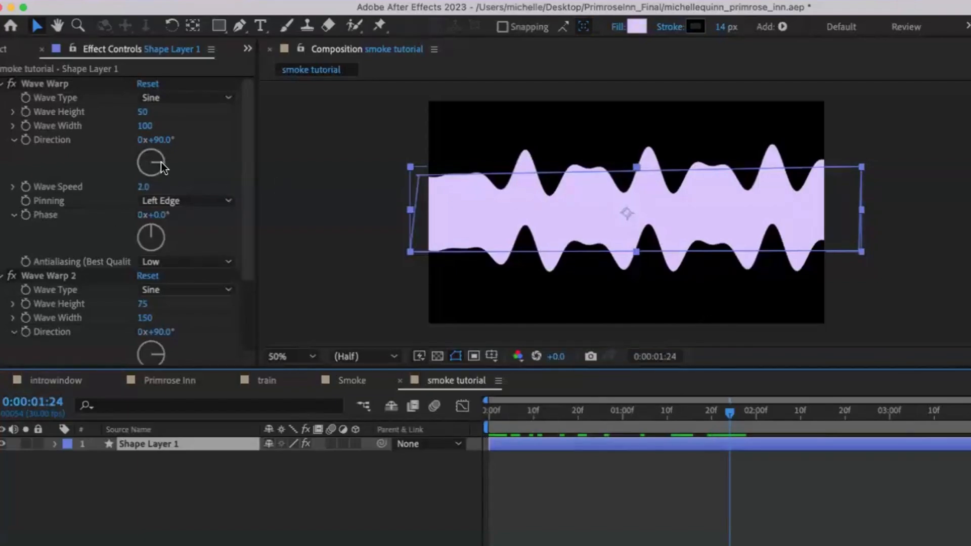
Step: Rotate the first Wave Warp direction to 75° and the Wave Warp 2 direction to 112°
left_click_drag(161, 161, 161, 159)
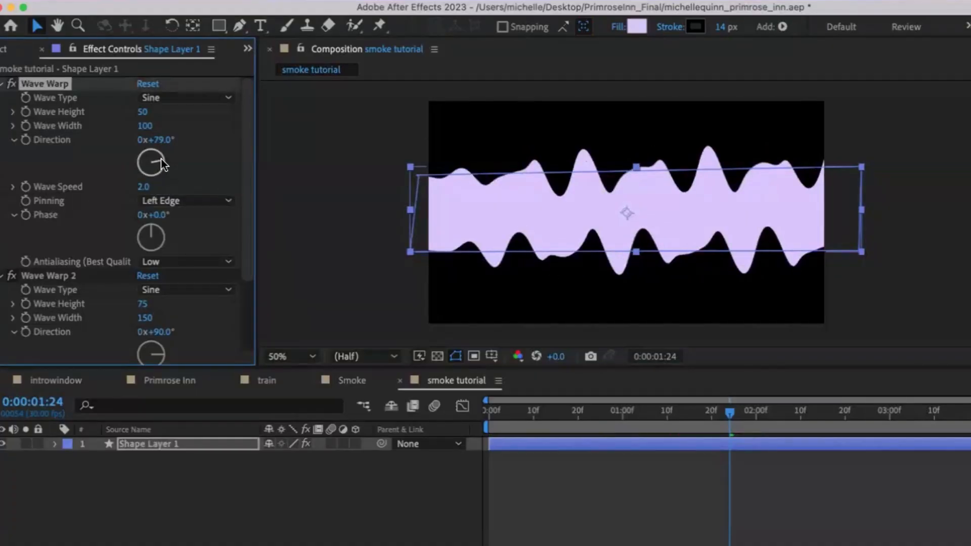
left_click_drag(161, 159, 161, 159)
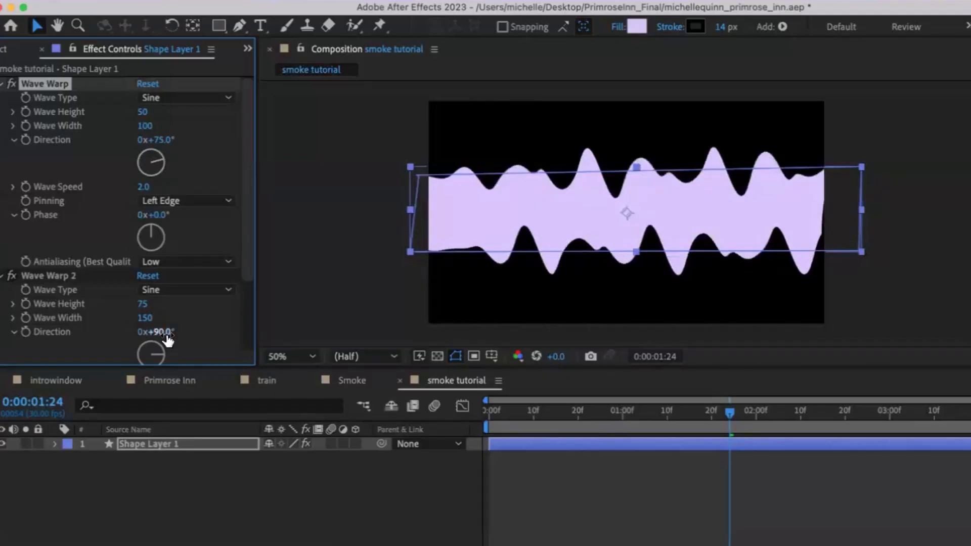
scroll(167, 344, "down", 1)
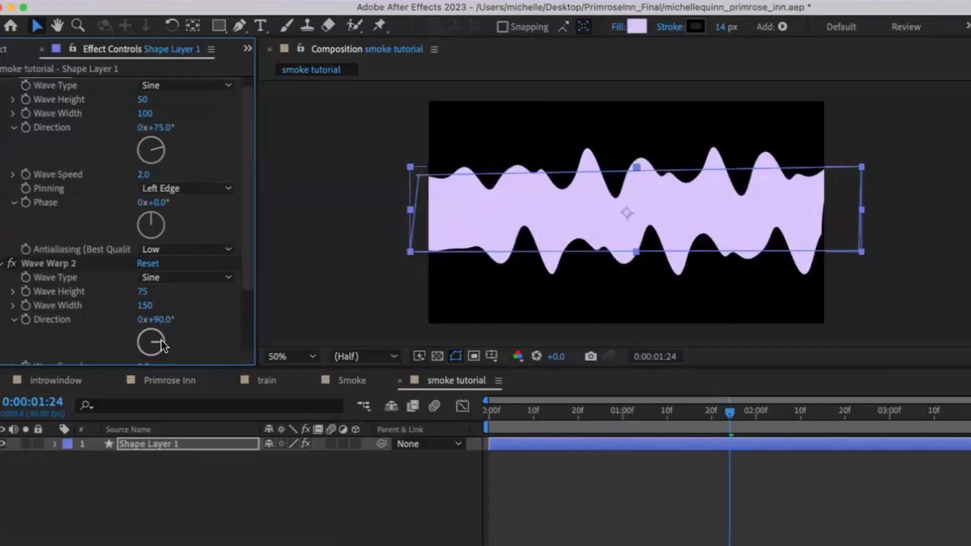
mouse_move(163, 346)
left_mouse_down()
mouse_move(158, 358)
mouse_move(165, 344)
mouse_move(151, 336)
mouse_move(163, 335)
mouse_move(163, 350)
left_mouse_up()
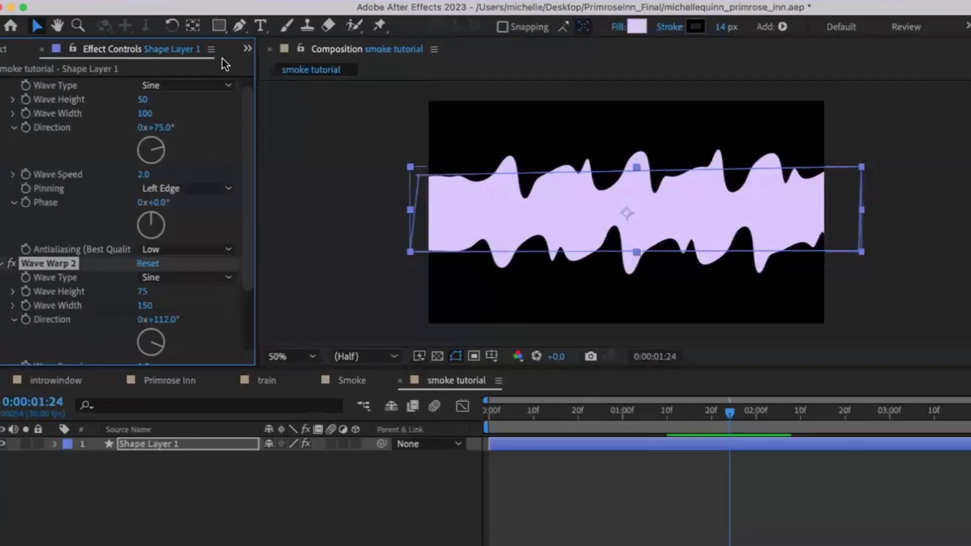
Step: Reshape the band's path into a cone, narrowing its left end and widening its right end
left_click(238, 26)
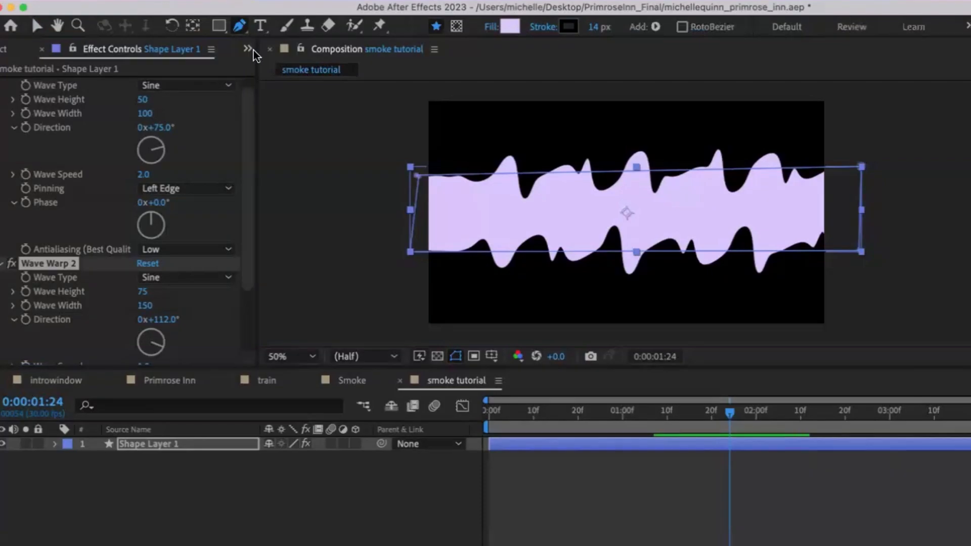
left_click(418, 176)
left_click(419, 187)
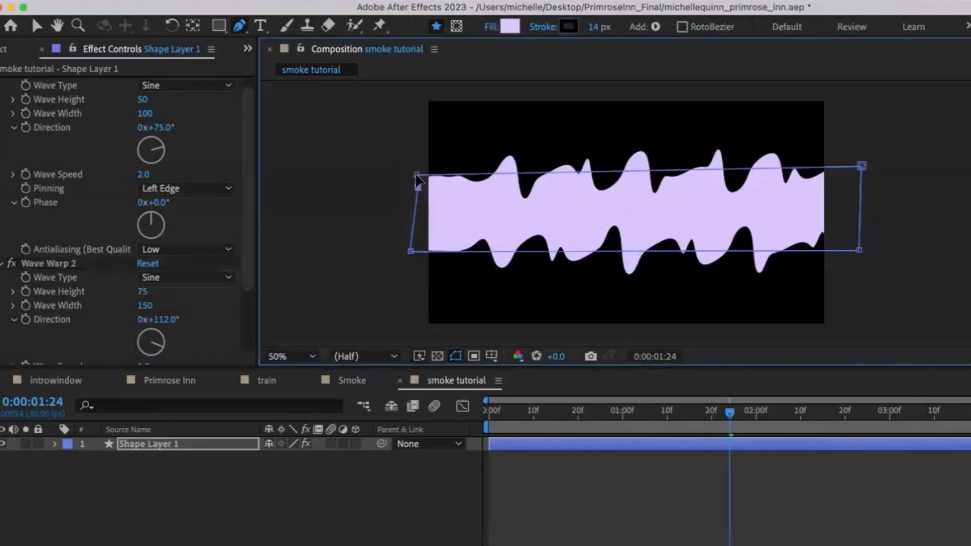
left_click_drag(414, 208, 414, 216)
left_click_drag(416, 175, 414, 200)
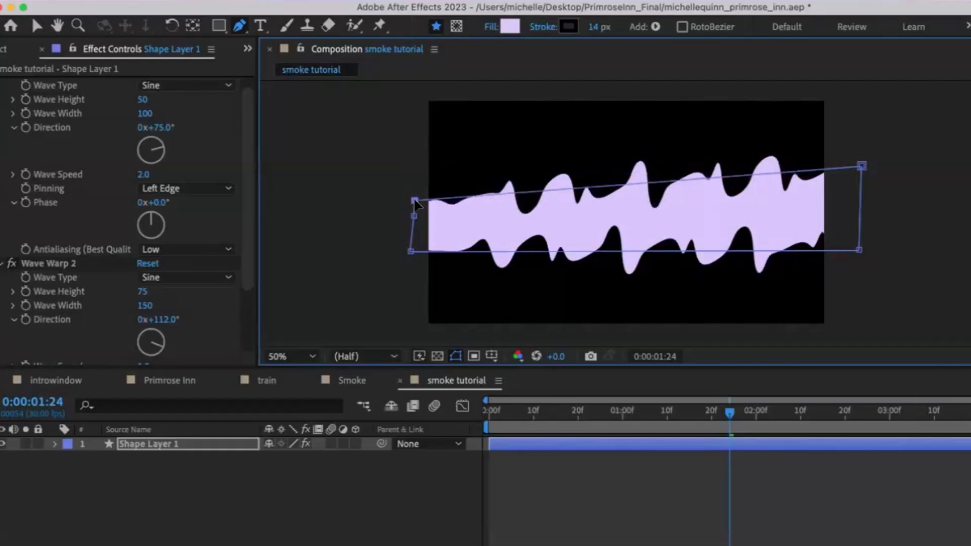
left_click_drag(410, 251, 412, 233)
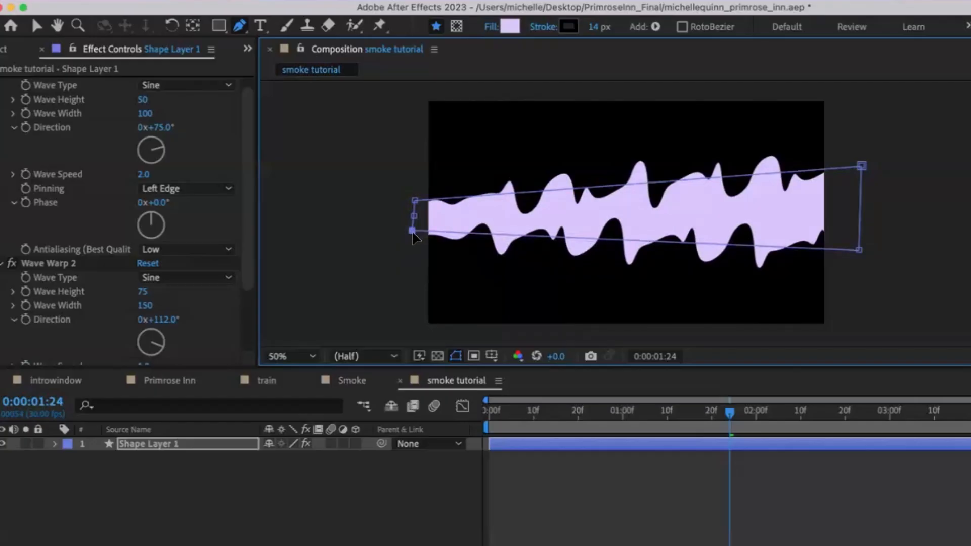
left_click_drag(859, 251, 859, 282)
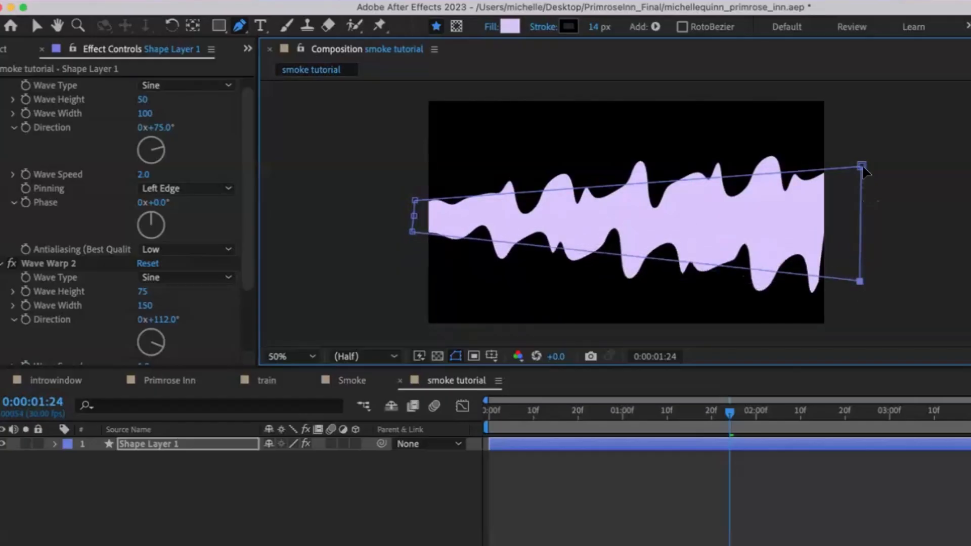
left_click_drag(862, 167, 863, 120)
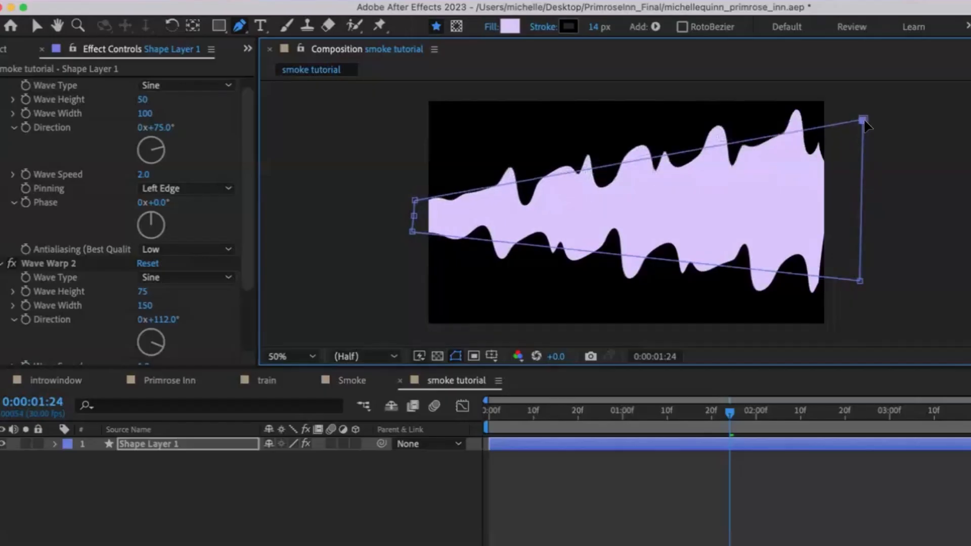
left_click(861, 282)
left_click_drag(862, 284, 866, 288)
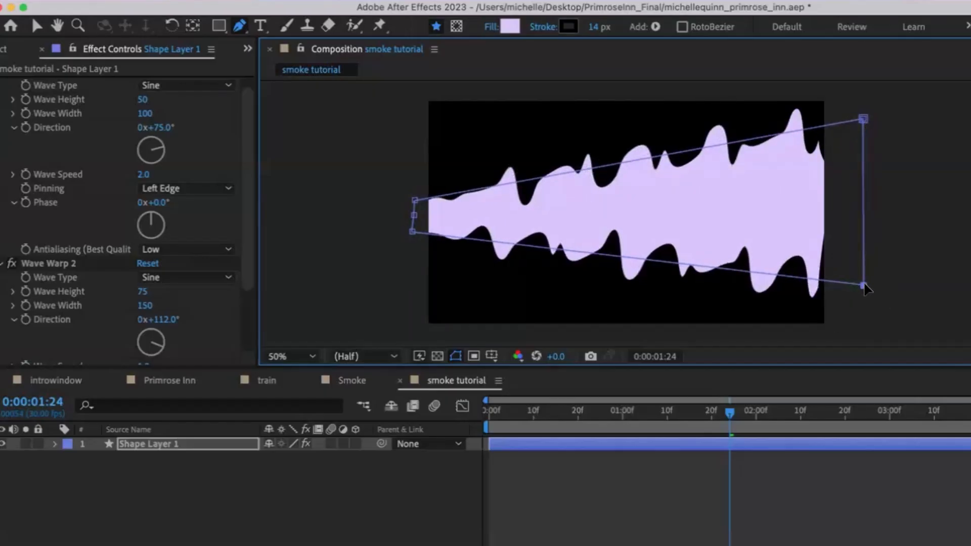
Step: Play back the tapered smoke from the start of the timeline
left_click_drag(710, 412, 496, 442)
key("space")
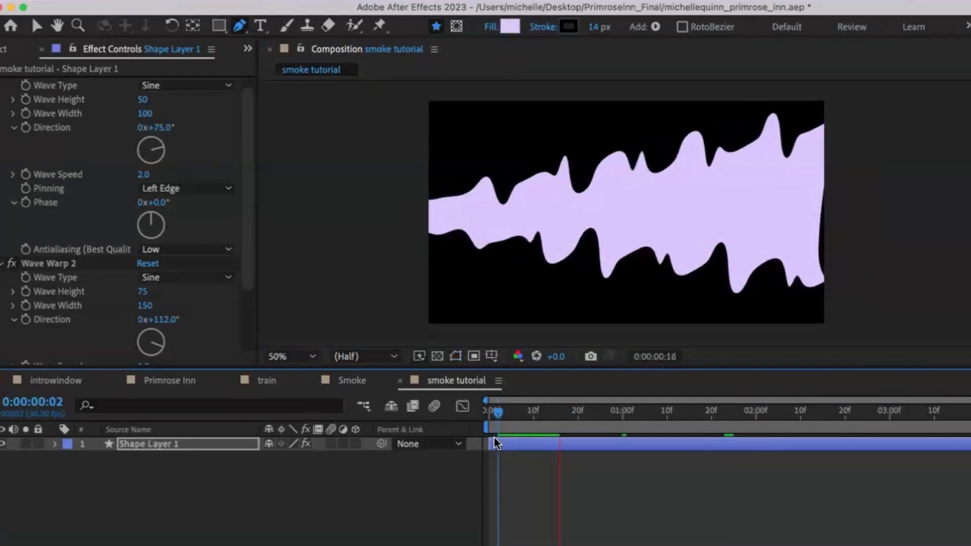
key("space")
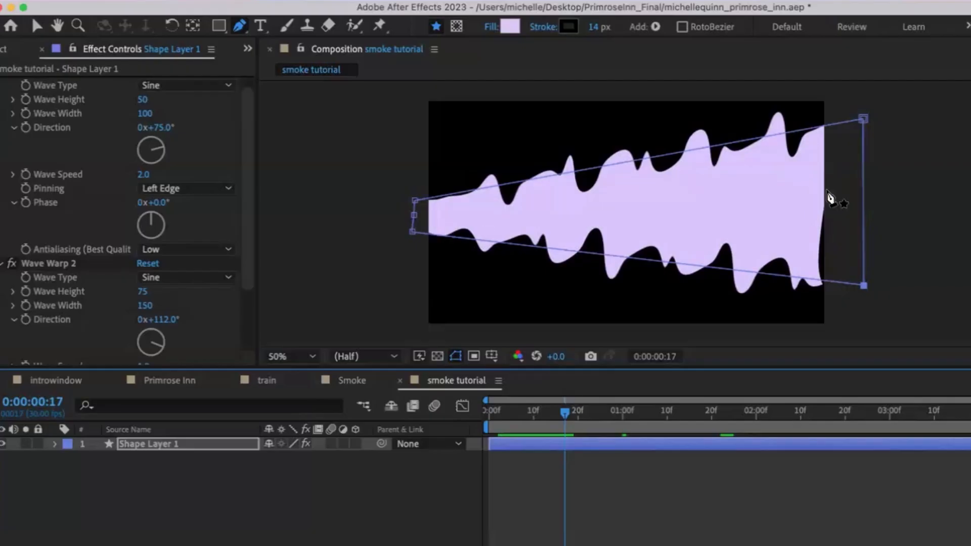
Step: Search for and apply the Utility > Grow Bounds effect to the shape layer
left_click(526, 0)
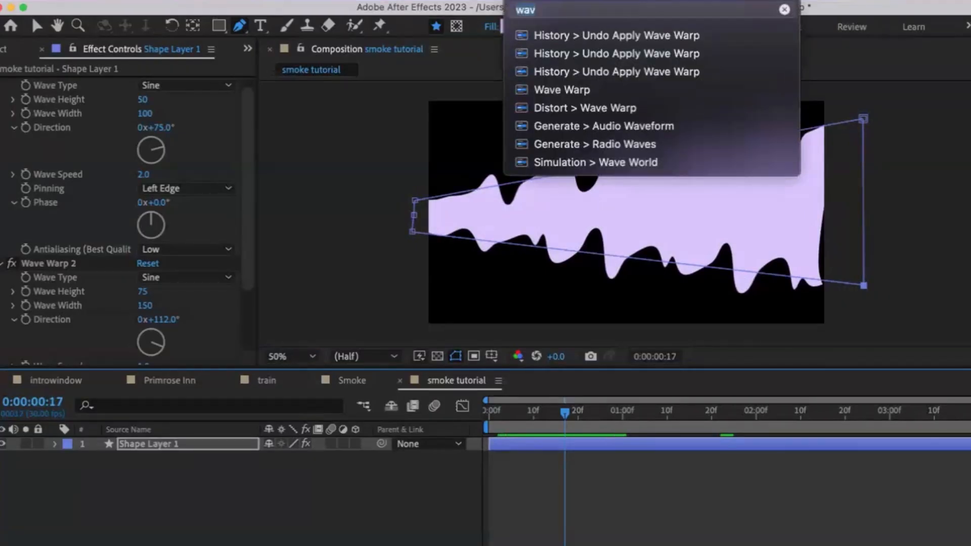
type("gro")
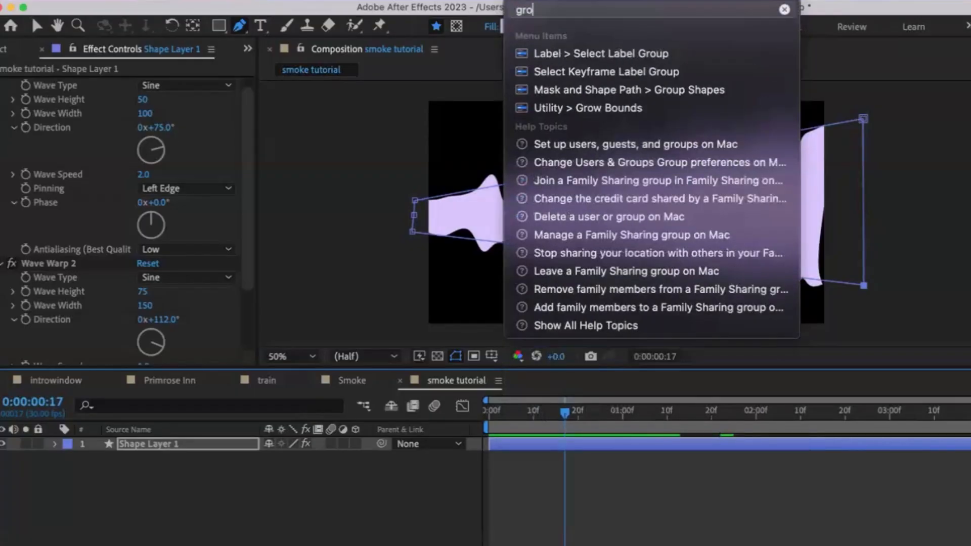
type("w b")
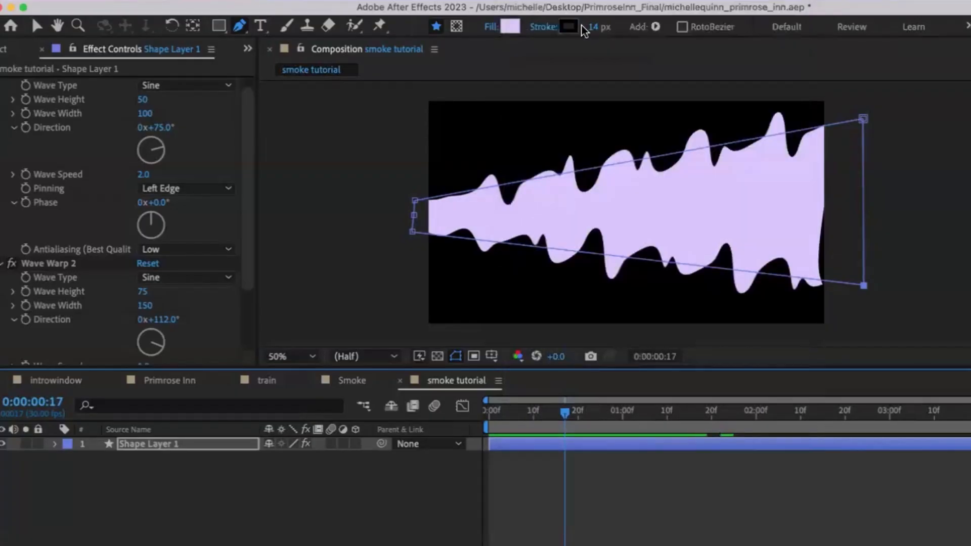
mouse_move(542, 29)
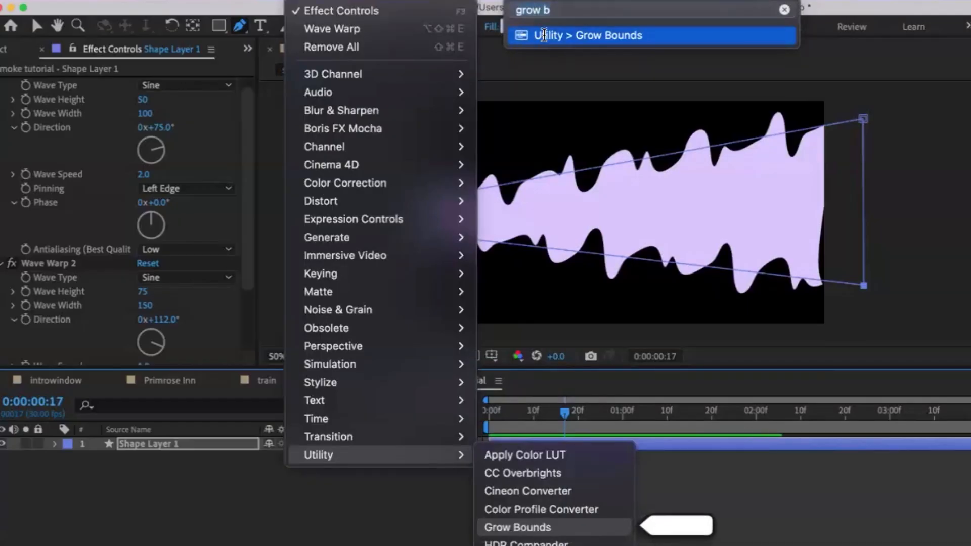
left_click(546, 36)
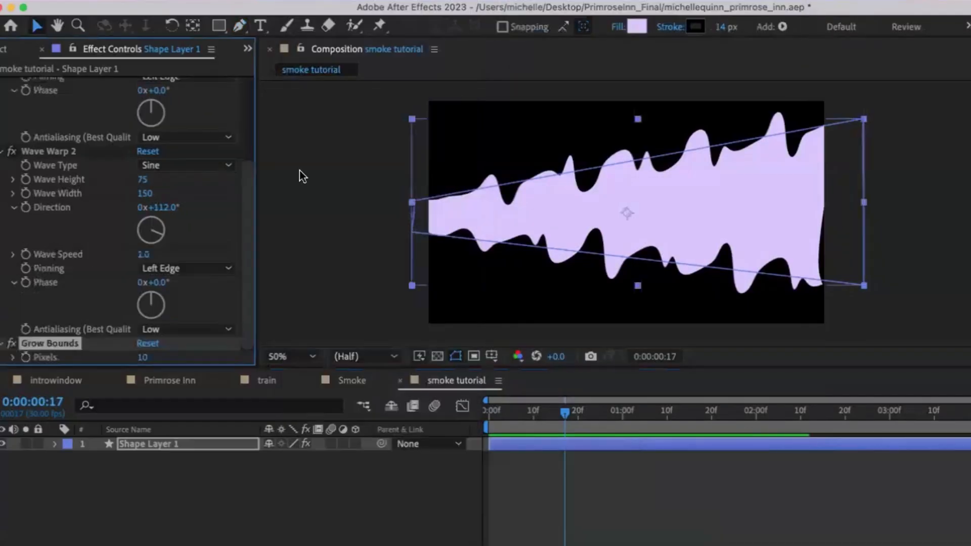
Step: Move Grow Bounds to the top of the effect stack and set its pixels to 74
left_click_drag(87, 341, 90, 80)
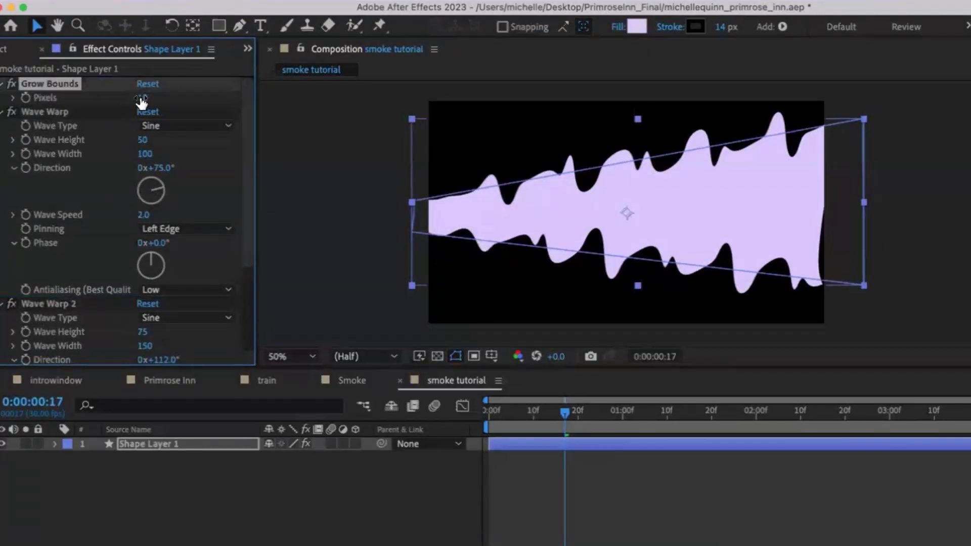
left_click_drag(154, 98, 161, 104)
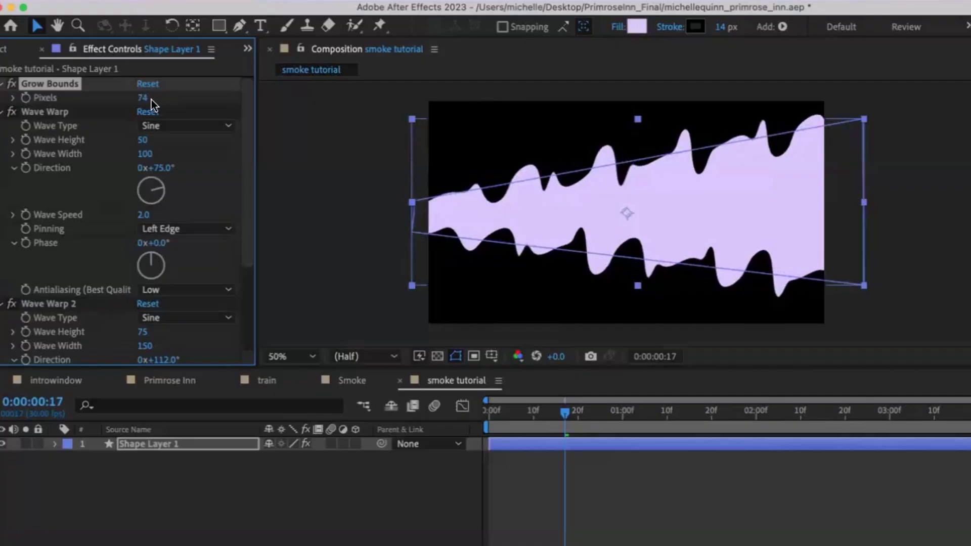
Step: Preview the smoke animation with Grow Bounds applied, starting from the first frame
left_click_drag(564, 415, 484, 413)
key("space")
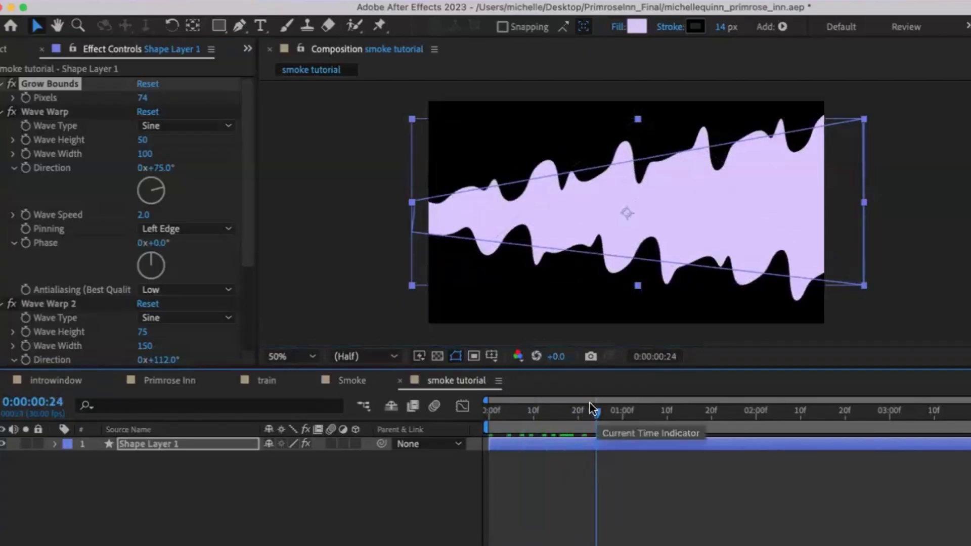
left_click_drag(579, 409, 466, 420)
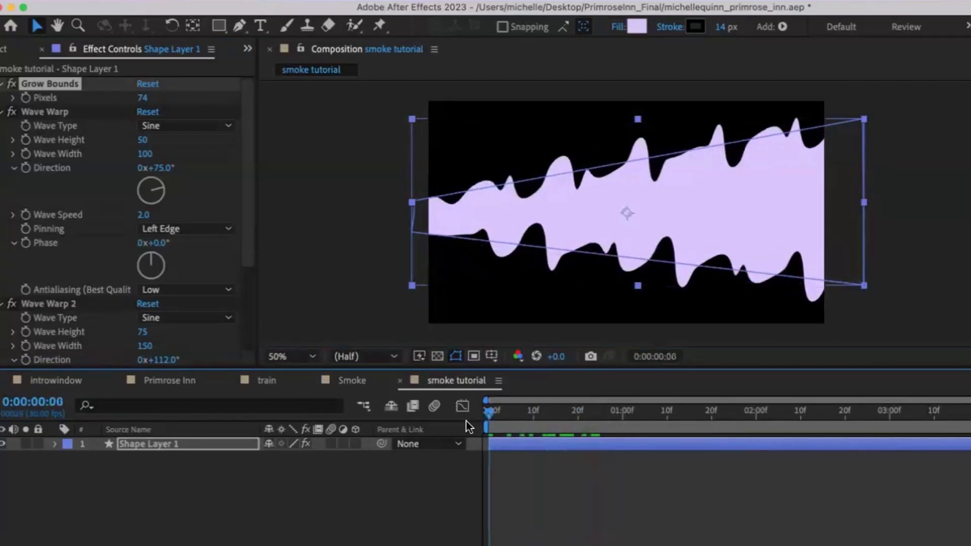
key("space")
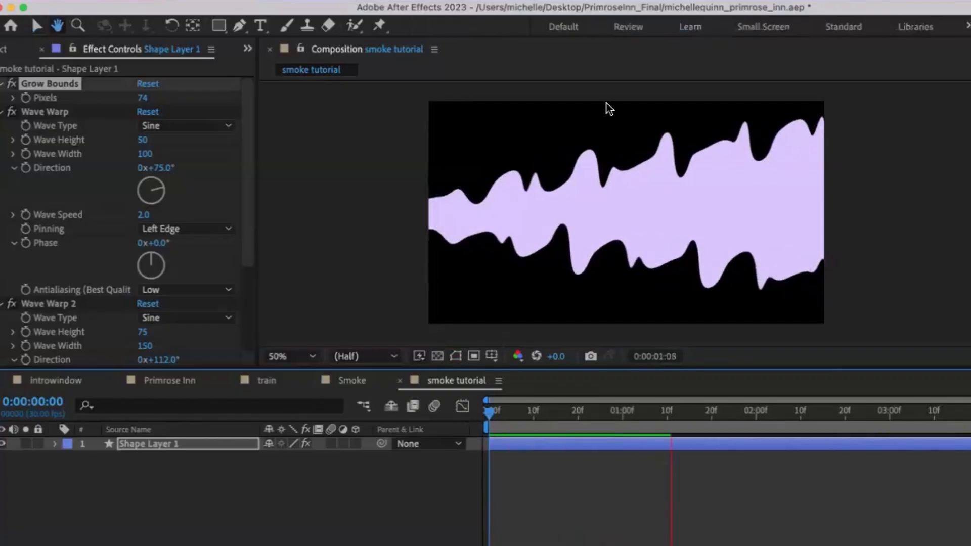
key("space")
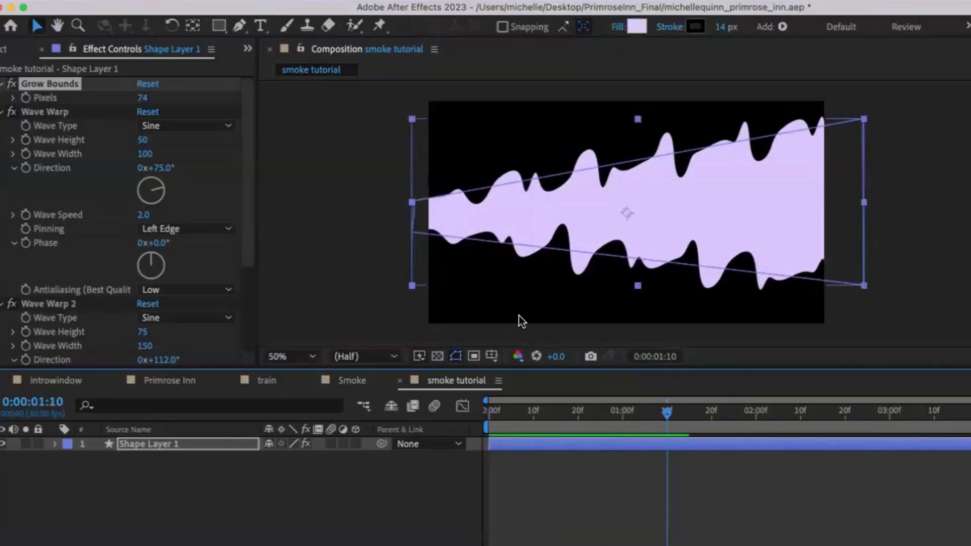
Step: Search for and apply the Distort > Bezier Warp effect to the shape layer
left_click(516, 1)
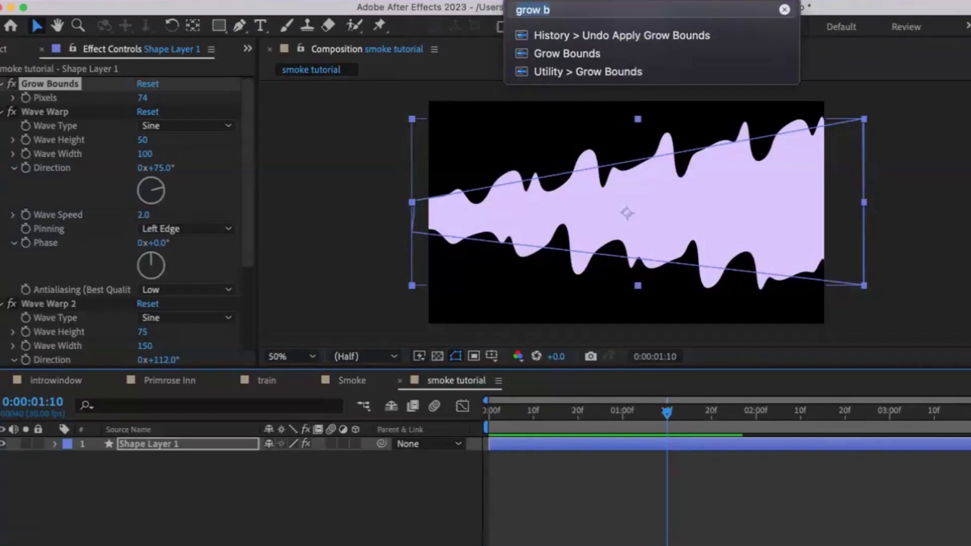
type("b")
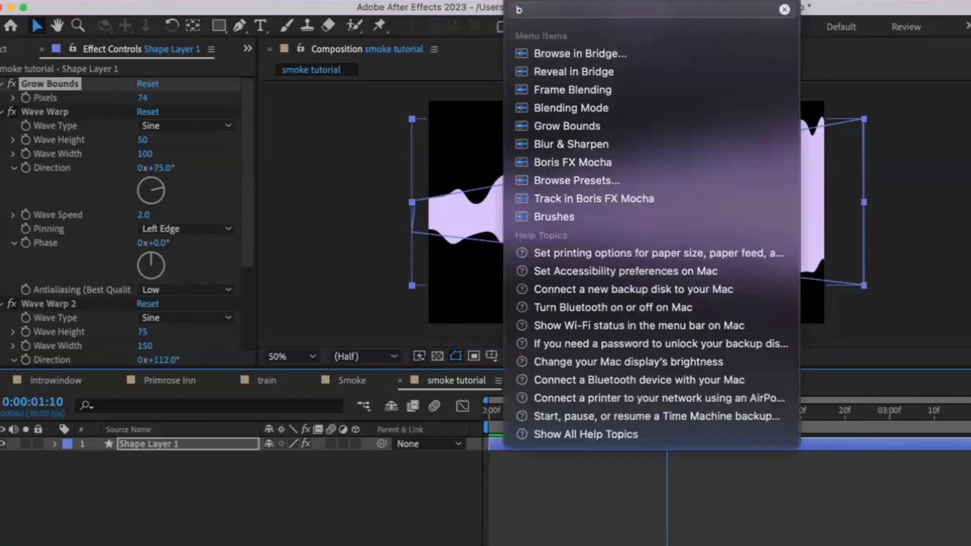
type("ezi")
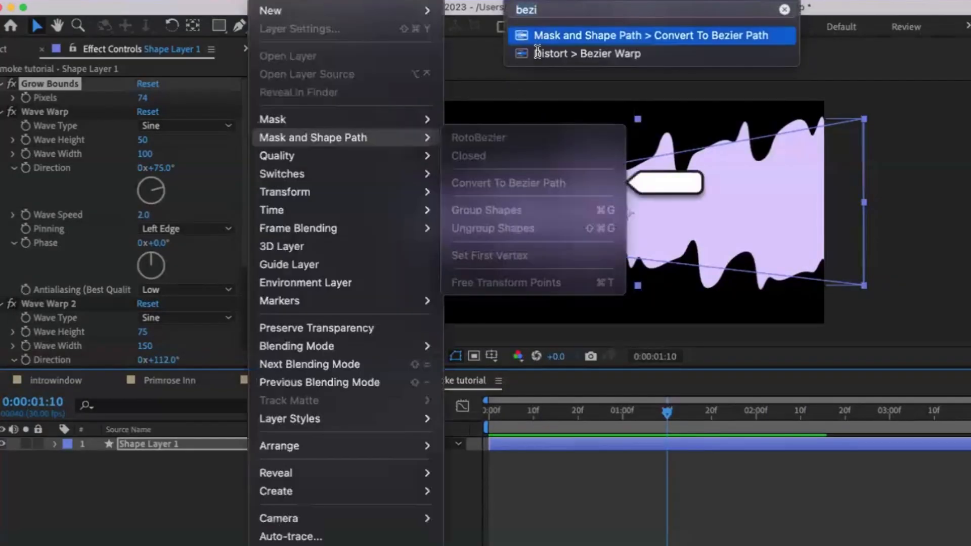
mouse_move(537, 52)
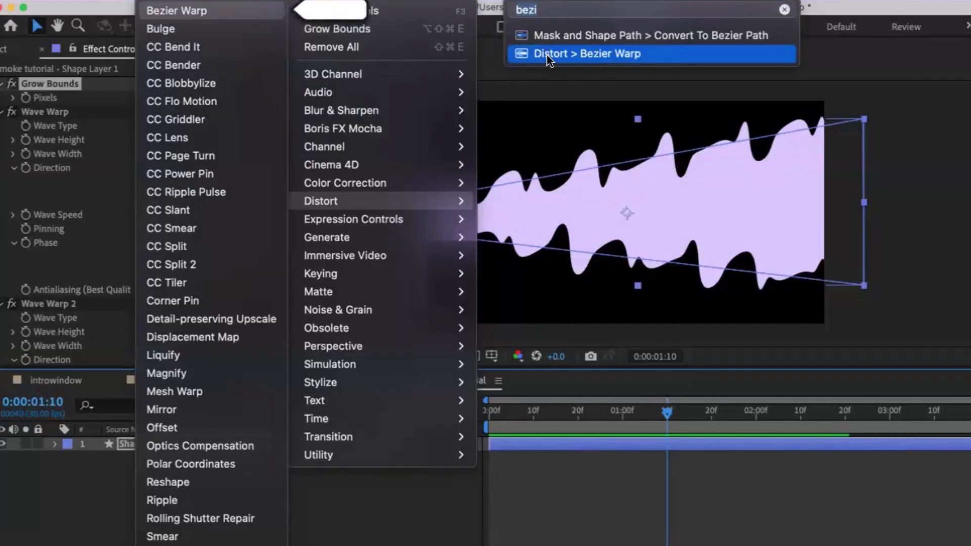
left_click(548, 55)
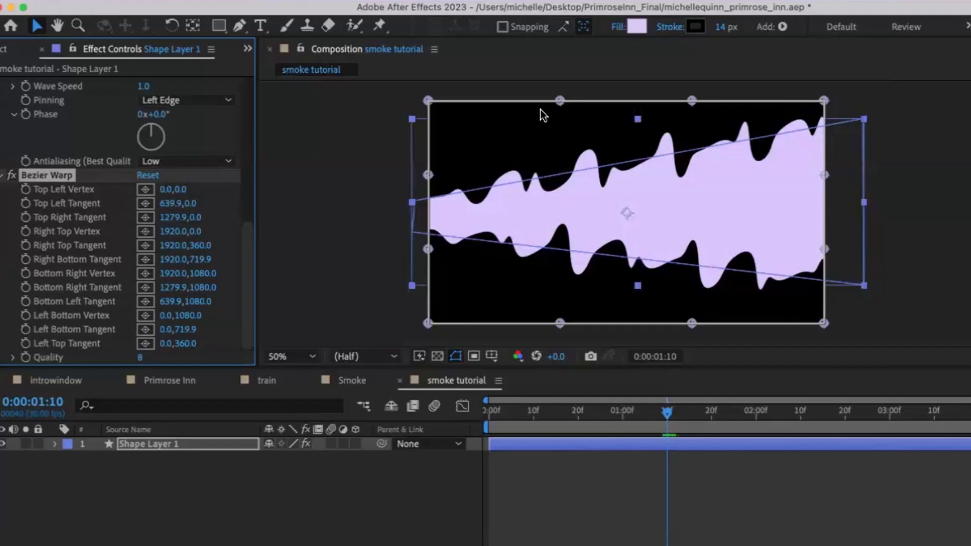
Step: Pull the Bezier Warp's top and bottom tangent handles inward to pinch the smoke's left side
left_click_drag(560, 101, 522, 131)
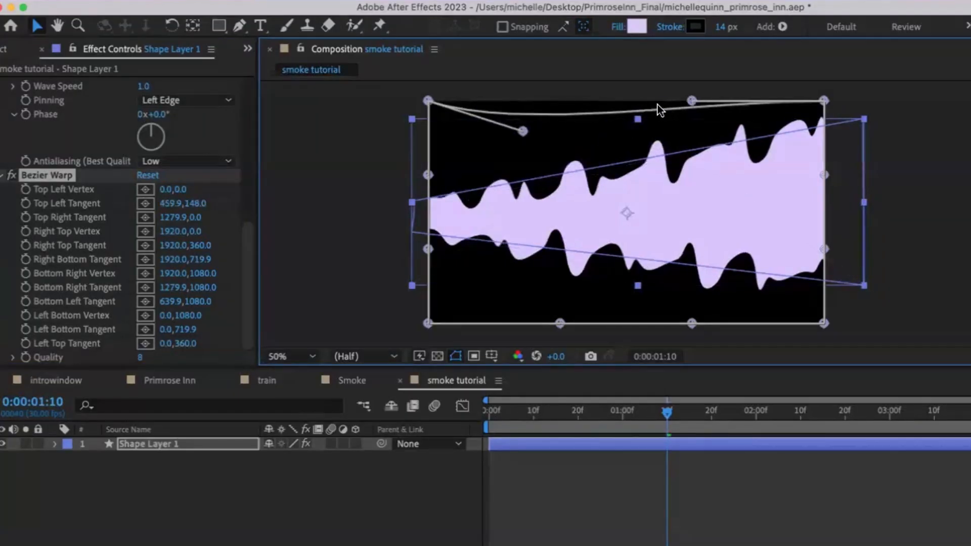
left_click_drag(689, 103, 591, 101)
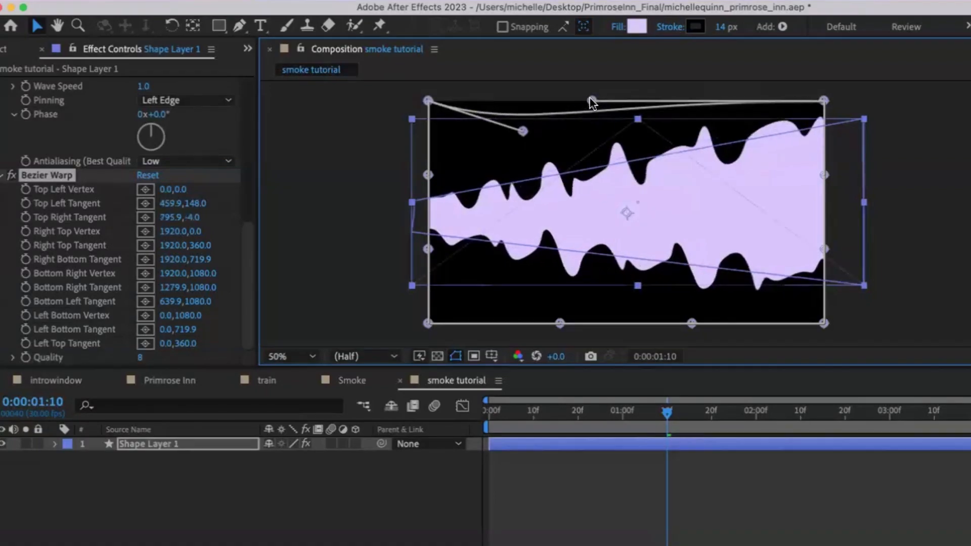
left_click_drag(560, 323, 495, 273)
left_click_drag(693, 322, 665, 294)
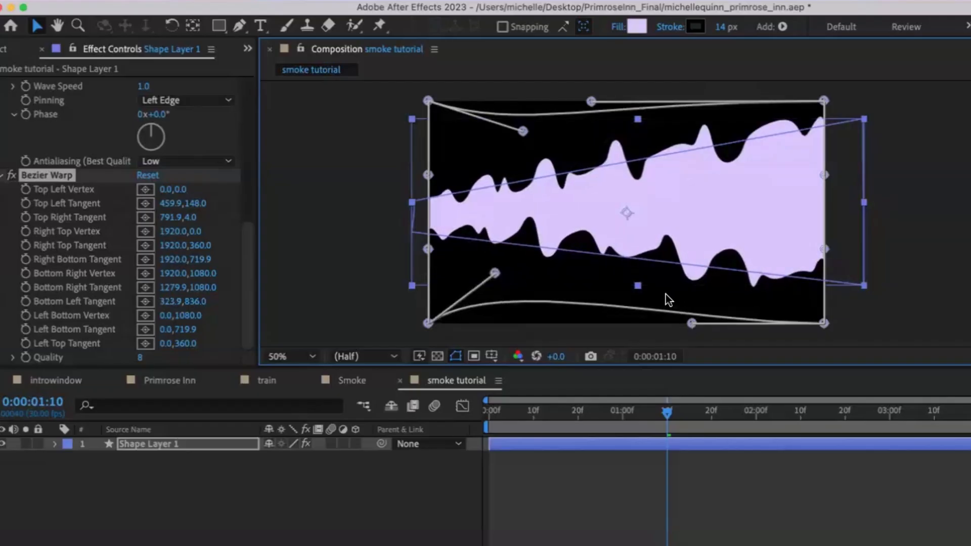
left_click_drag(658, 354, 656, 350)
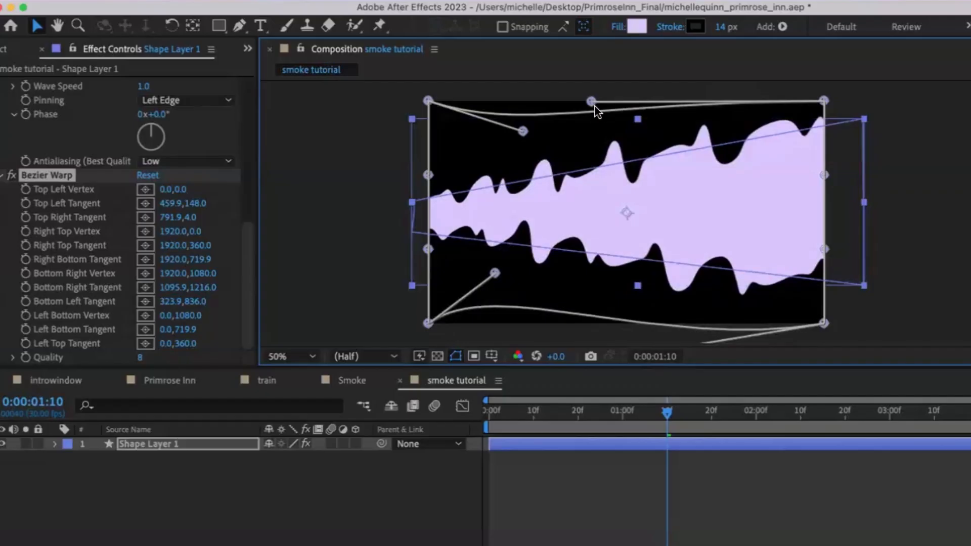
Step: Adjust the Bezier Warp's right vertices and tangents so the smoke sweeps upward toward the right
left_click_drag(590, 98, 598, 224)
left_click_drag(824, 100, 819, 82)
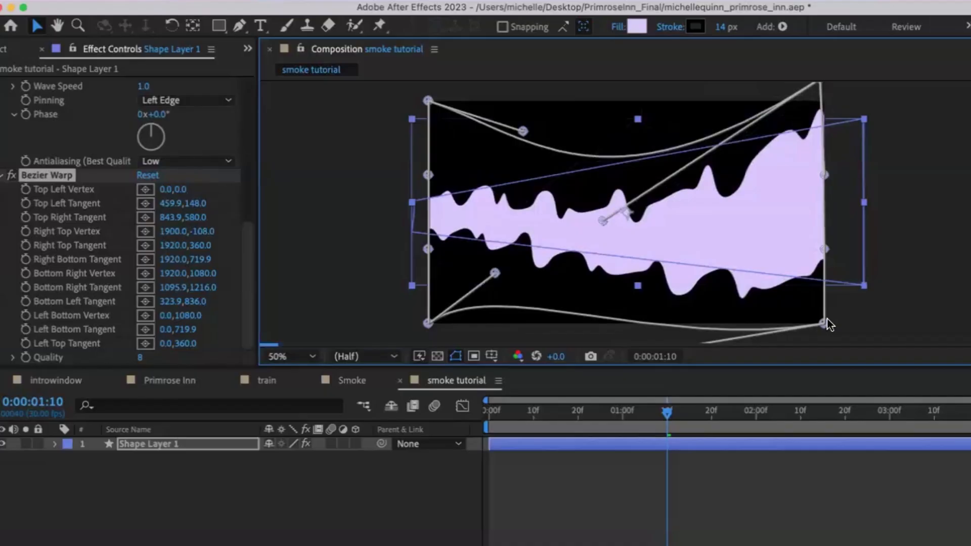
left_click_drag(828, 239, 828, 242)
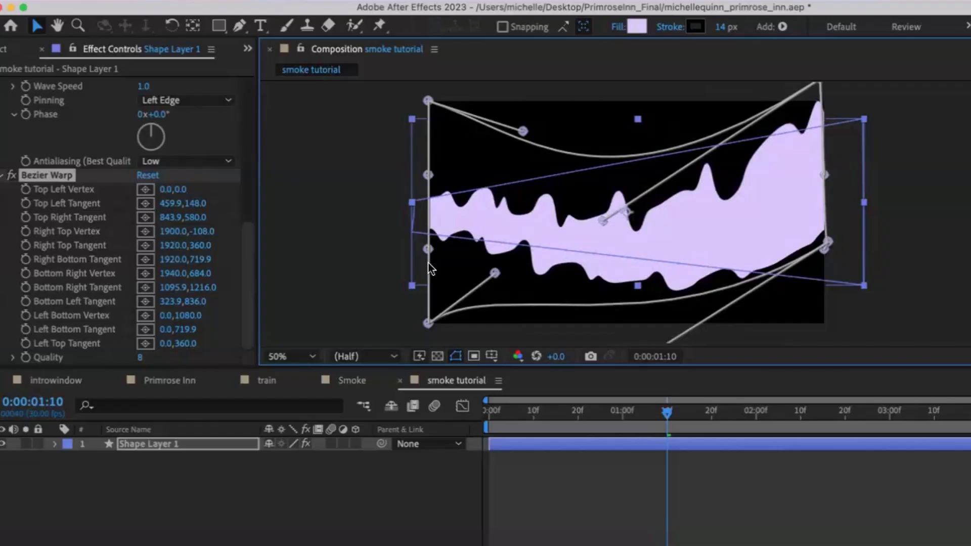
left_click_drag(424, 285, 426, 287)
left_click_drag(428, 175, 425, 240)
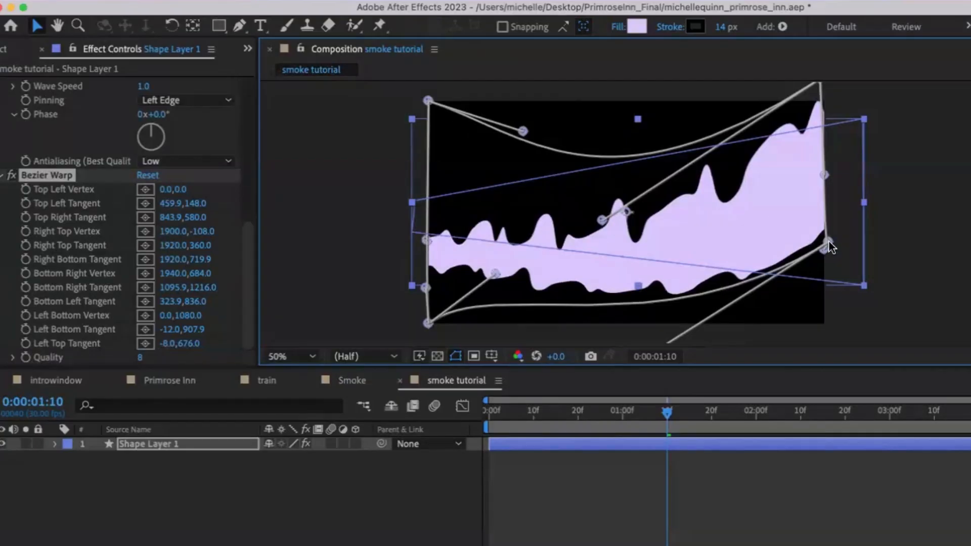
left_click_drag(828, 300, 824, 296)
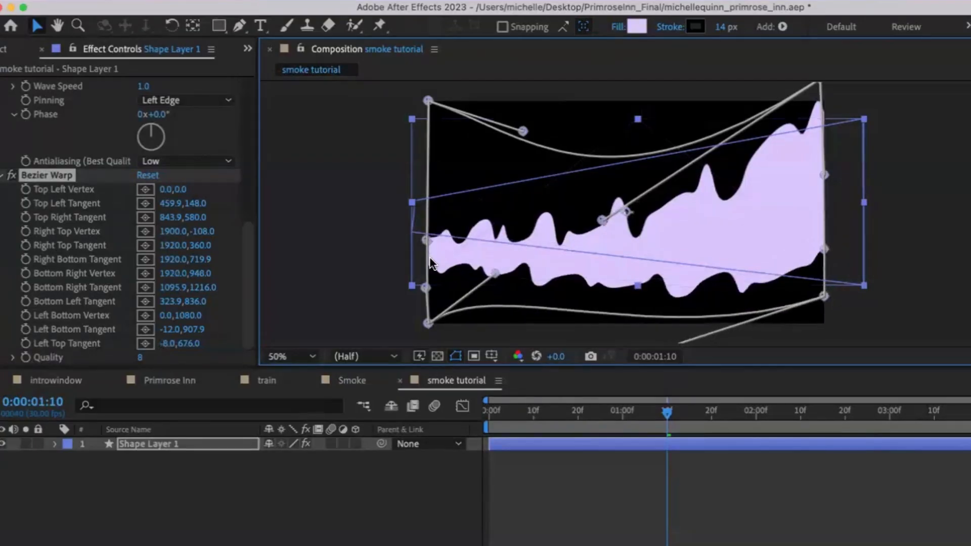
left_click_drag(427, 240, 428, 220)
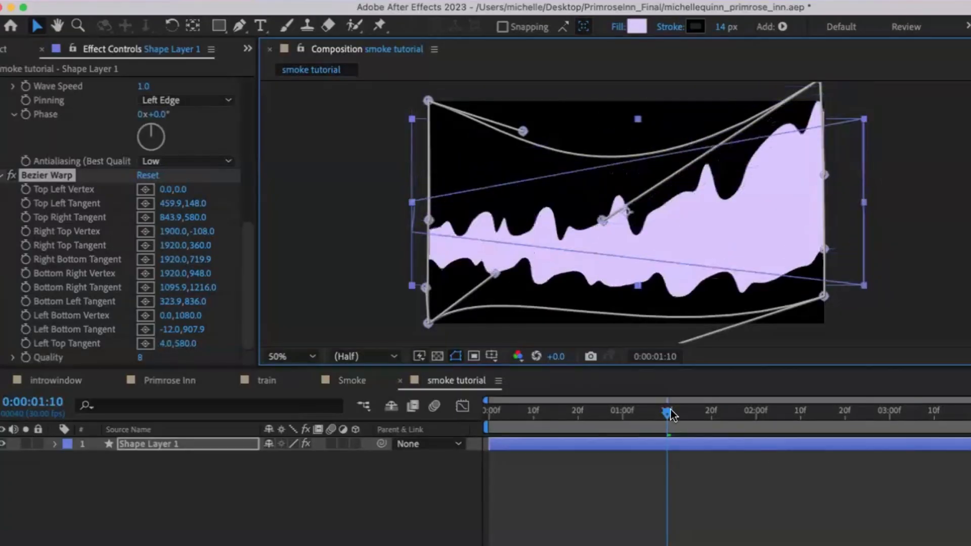
Step: Preview the warped smoke animation from the beginning of the timeline
left_click_drag(674, 416, 543, 412)
key("space")
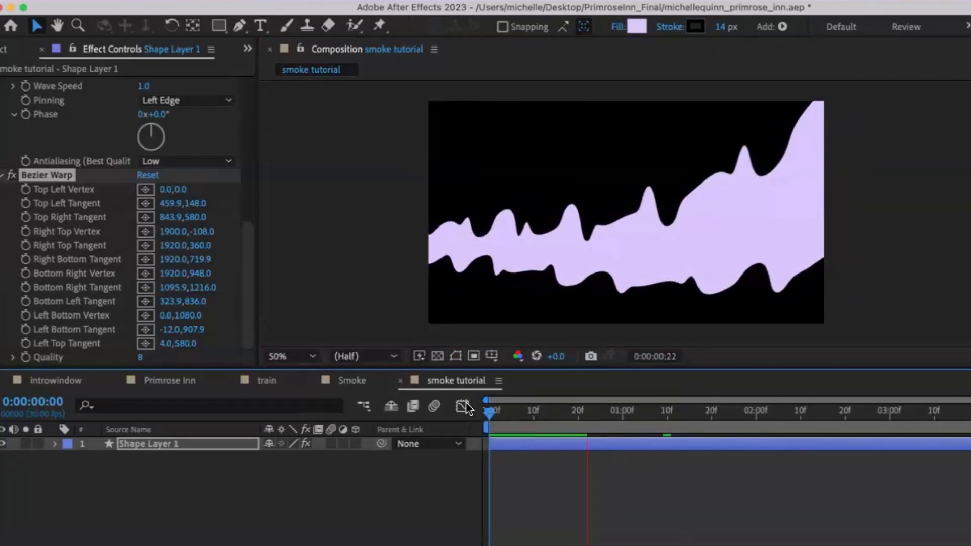
key("space")
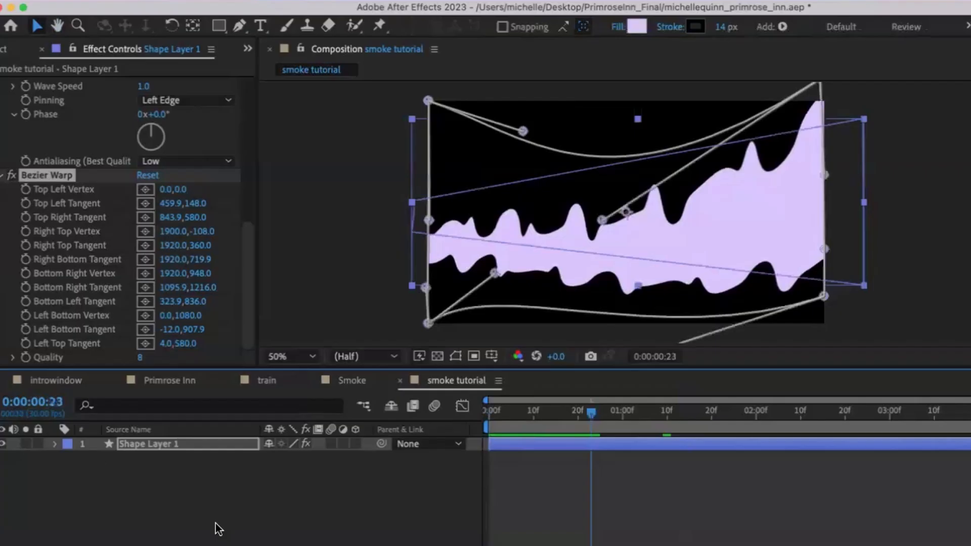
Step: Expand the shape layer's Effects and Transform properties in the timeline
left_click(56, 444)
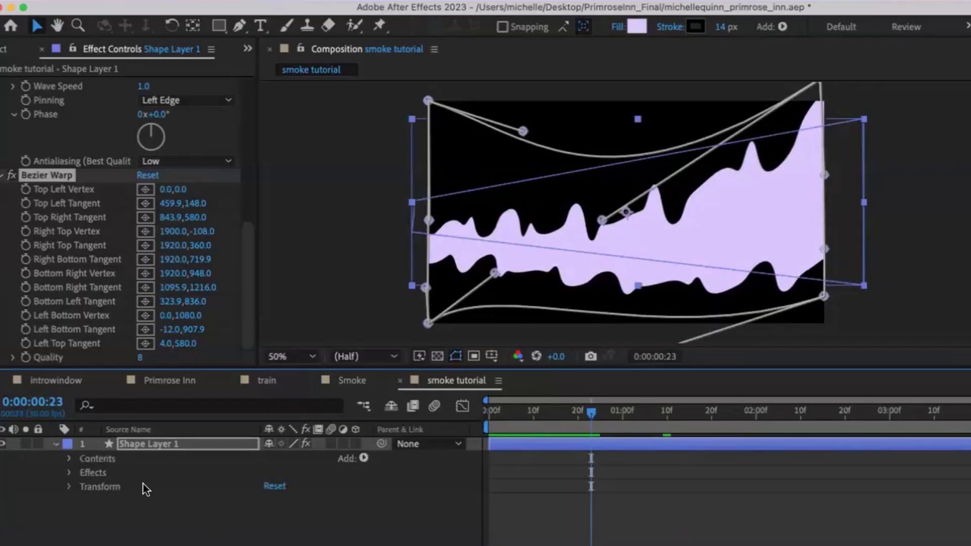
left_click(69, 473)
left_click(68, 472)
left_click(69, 487)
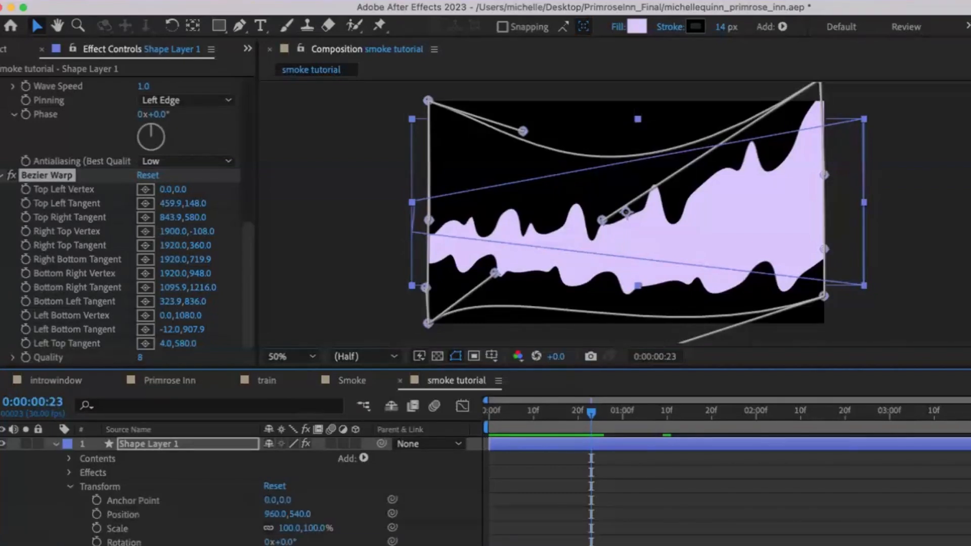
left_click_drag(273, 545, 264, 545)
Step: Duplicate the shape layer and move the copy slightly upward to offset it from the original
key("super+shift+a")
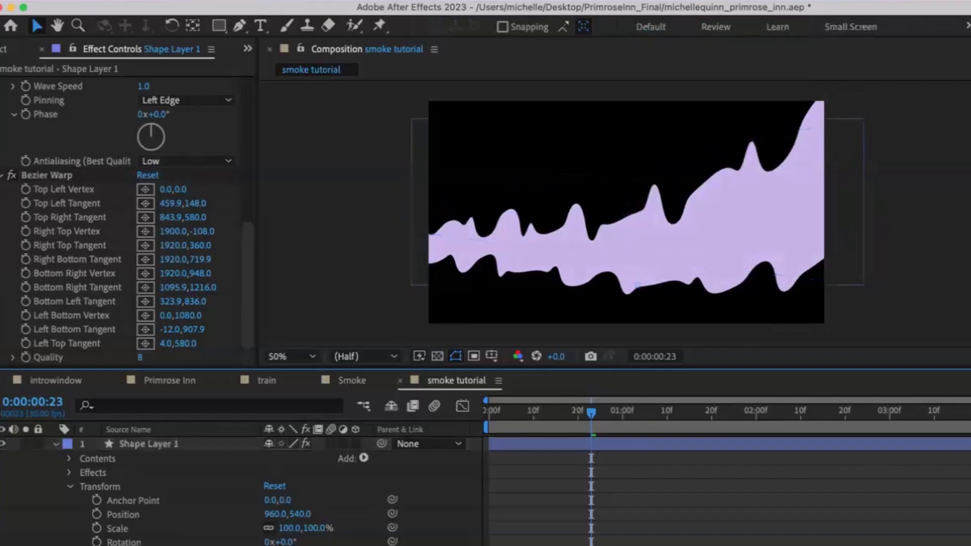
left_click(657, 248)
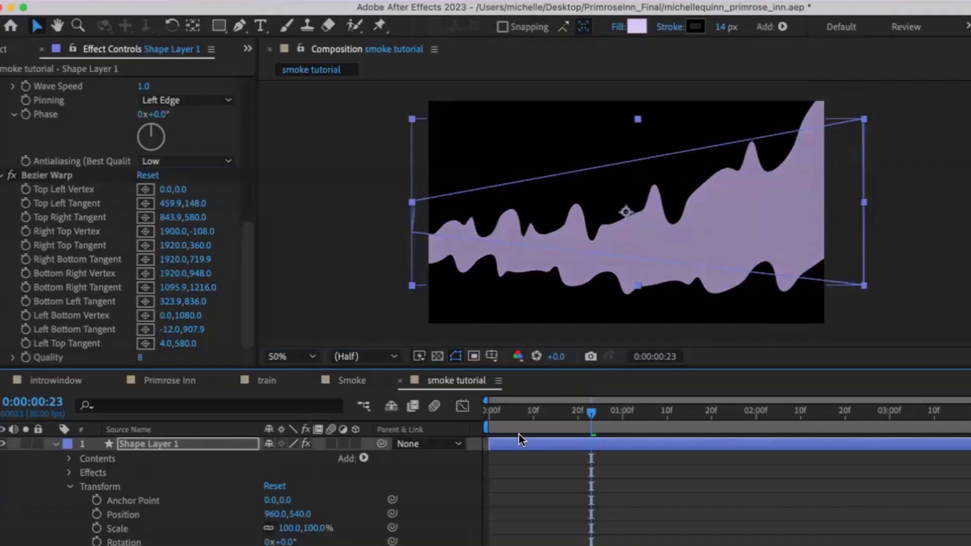
left_click(212, 444)
key("super+d")
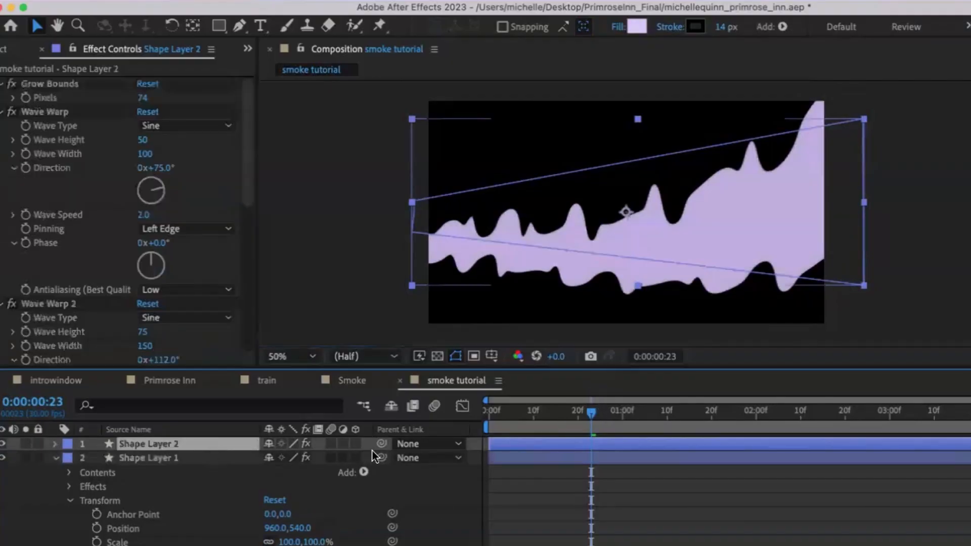
left_click(581, 226)
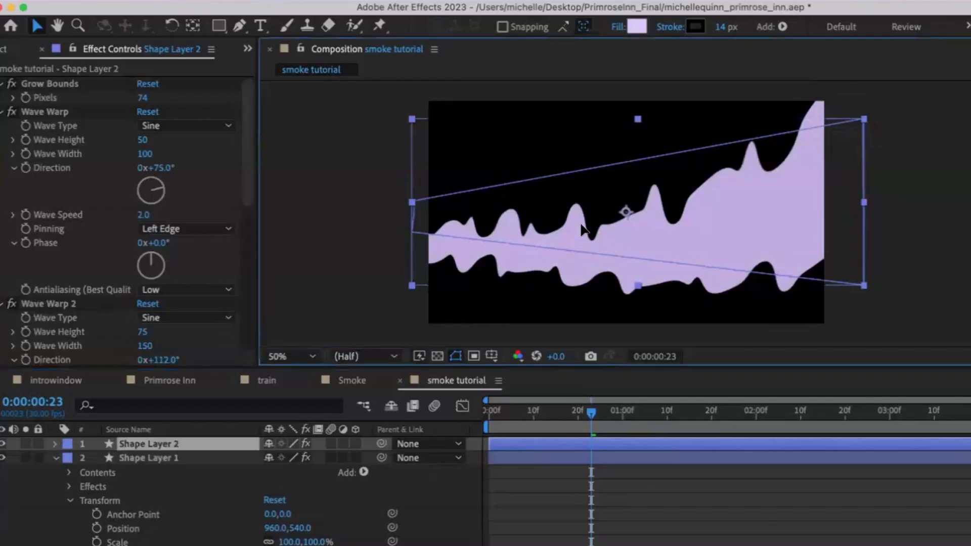
left_click_drag(581, 224, 582, 216)
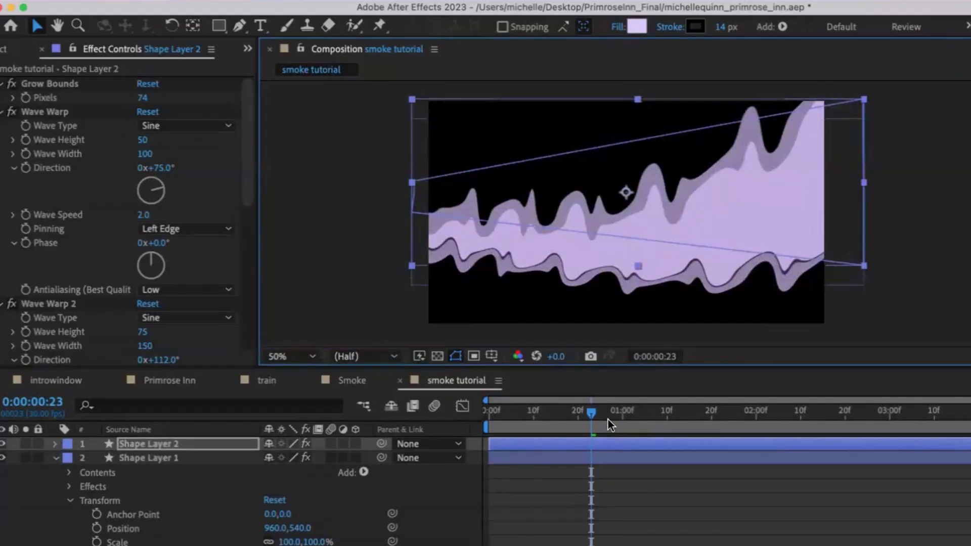
Step: Play back both smoke layers from the start of the timeline
left_click_drag(618, 412, 446, 425)
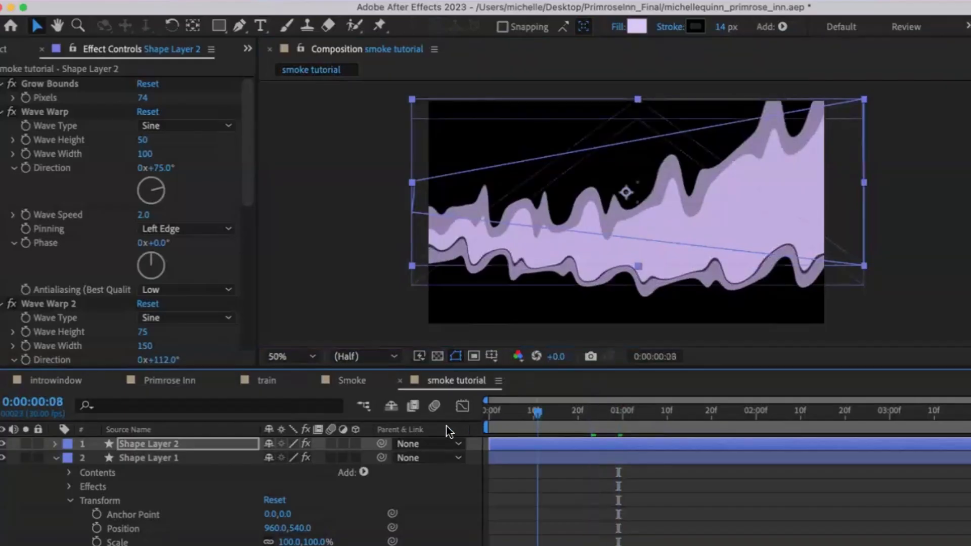
key("space")
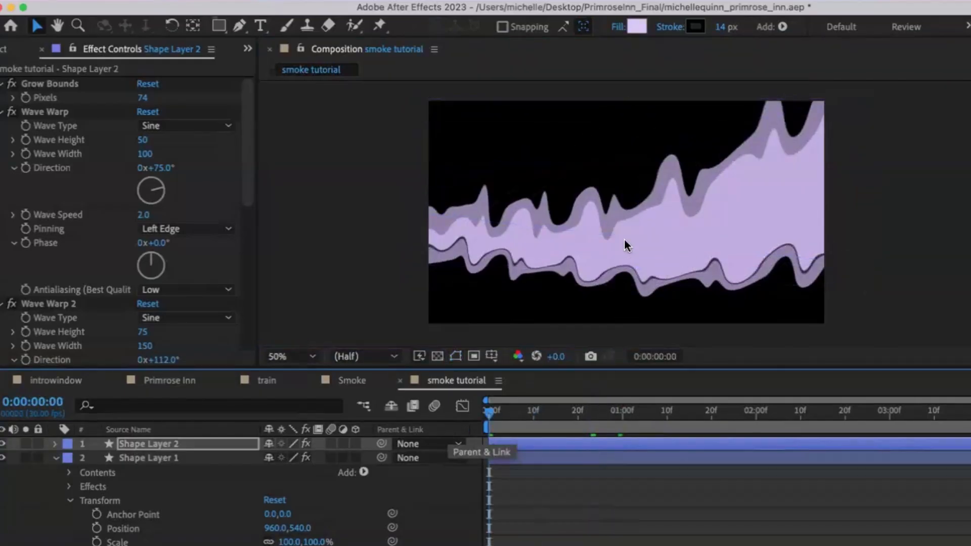
left_click(641, 221)
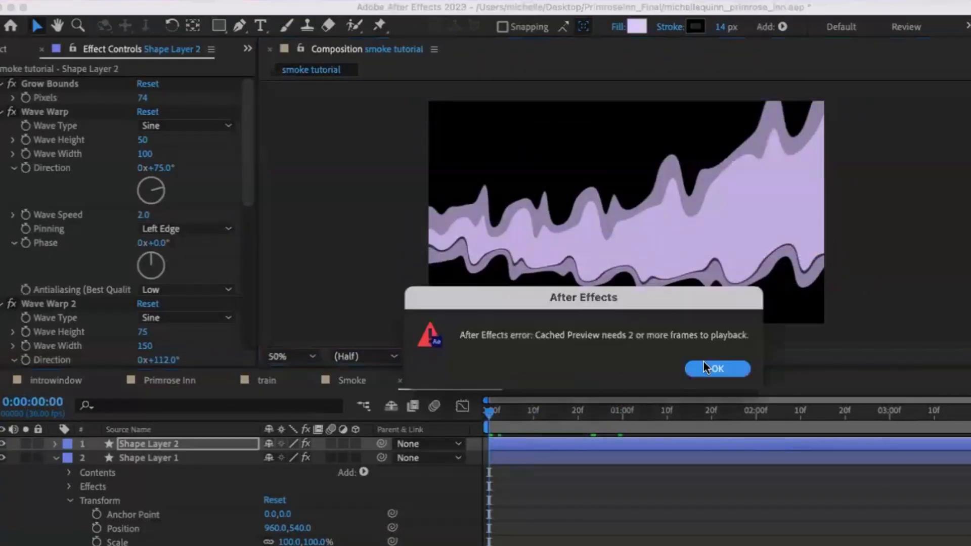
left_click(705, 368)
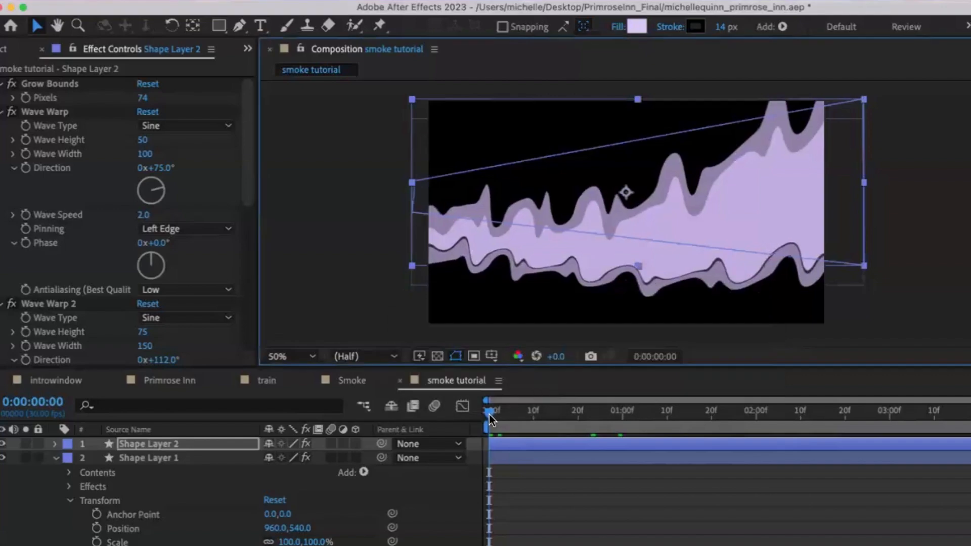
key("space")
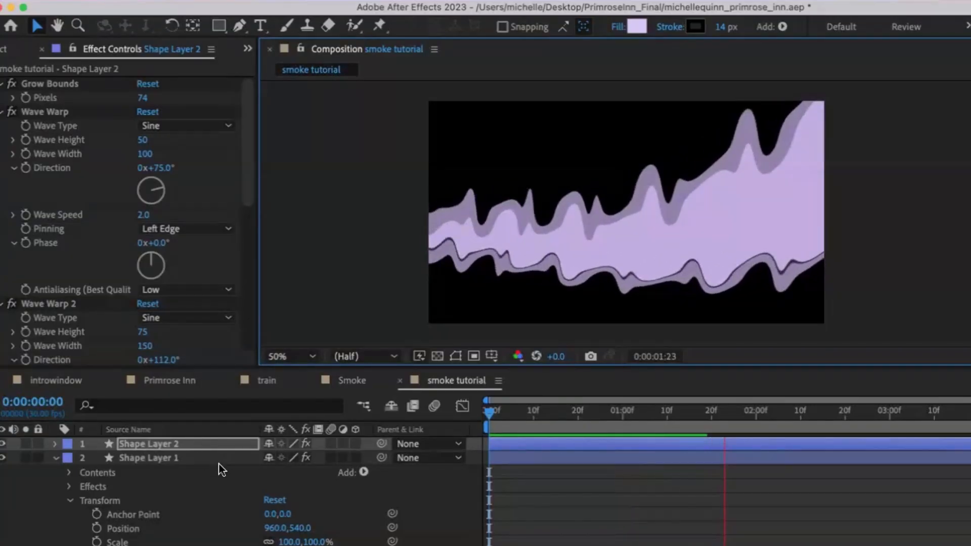
key("space")
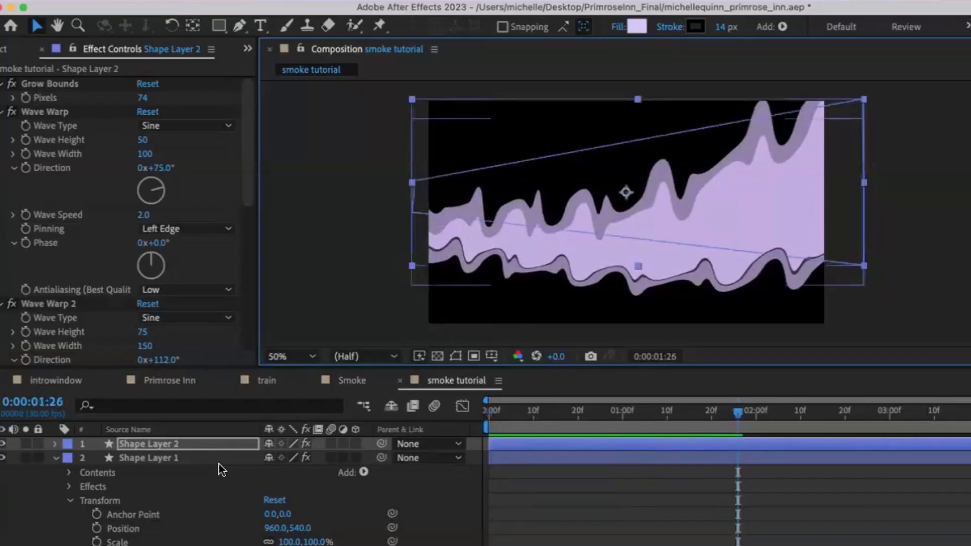